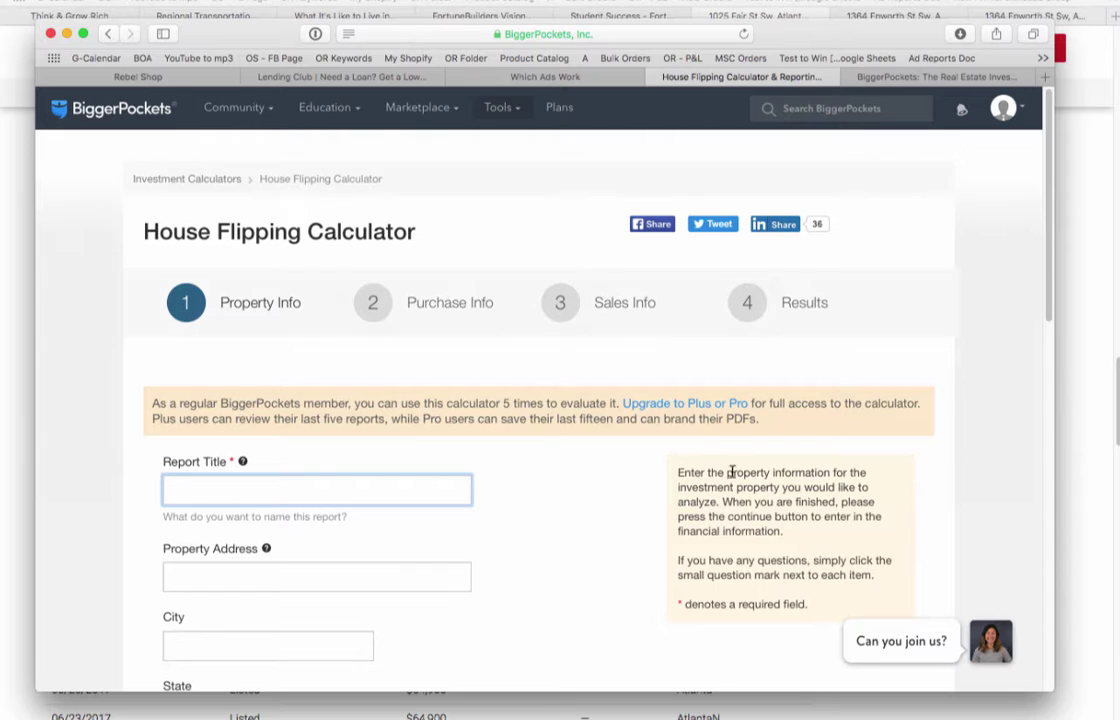
pyautogui.moveTo(838, 41); pyautogui.dragTo(810, 46)
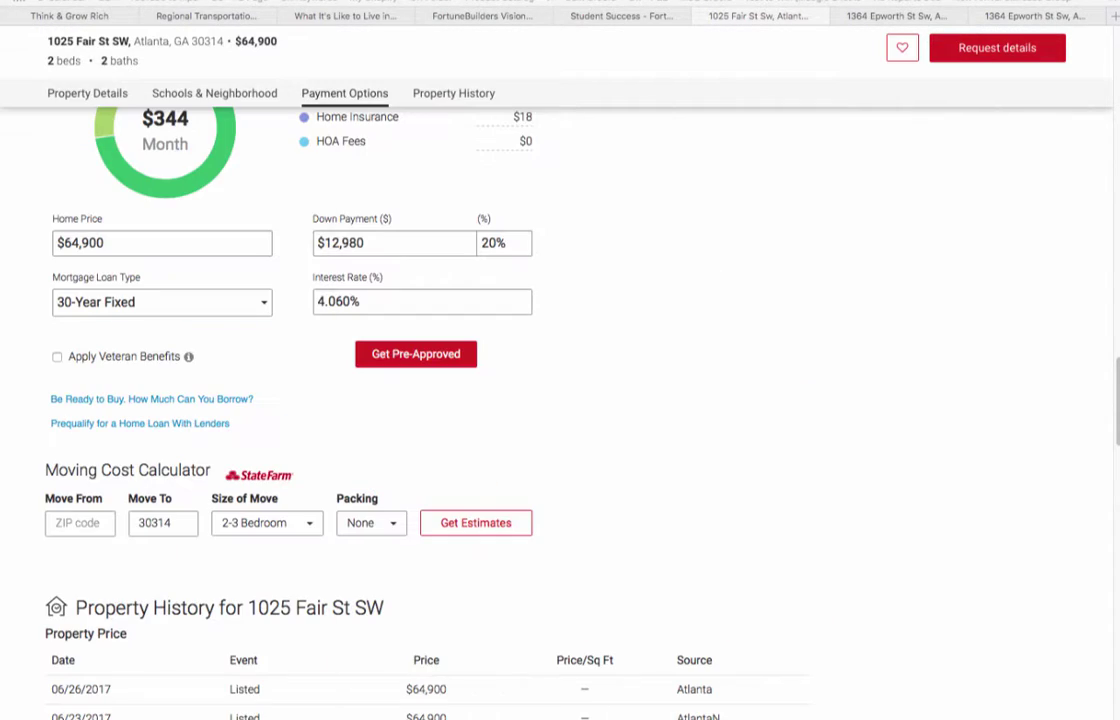
pyautogui.scroll(2, 600, 280)
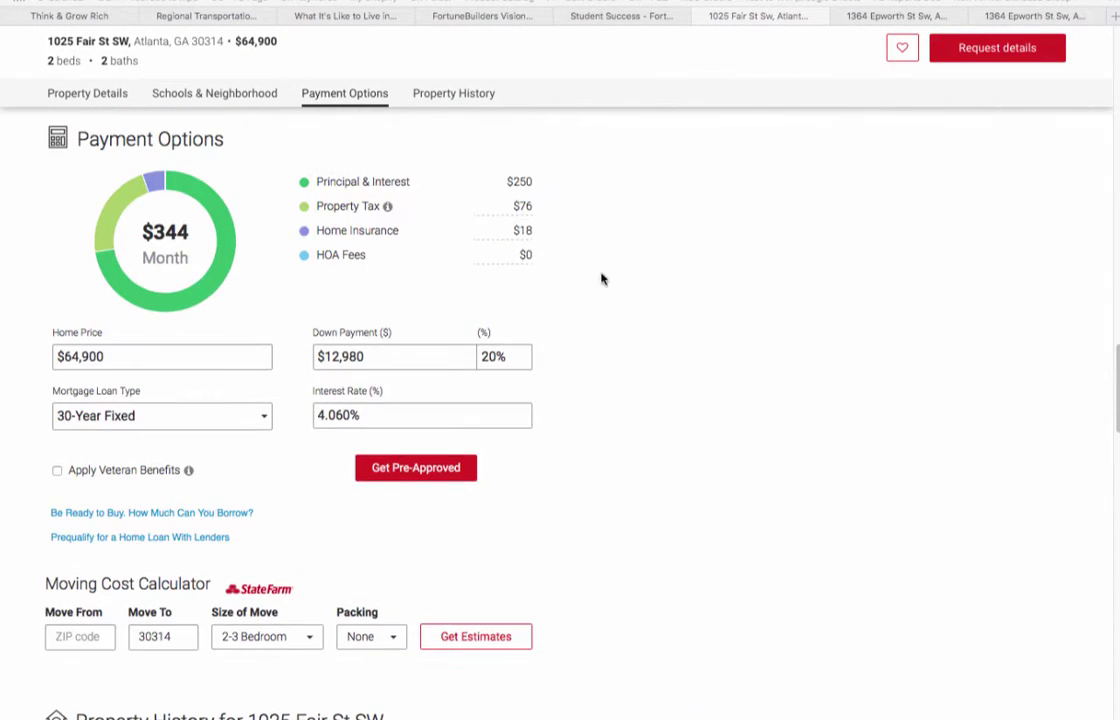
pyautogui.click(917, 17)
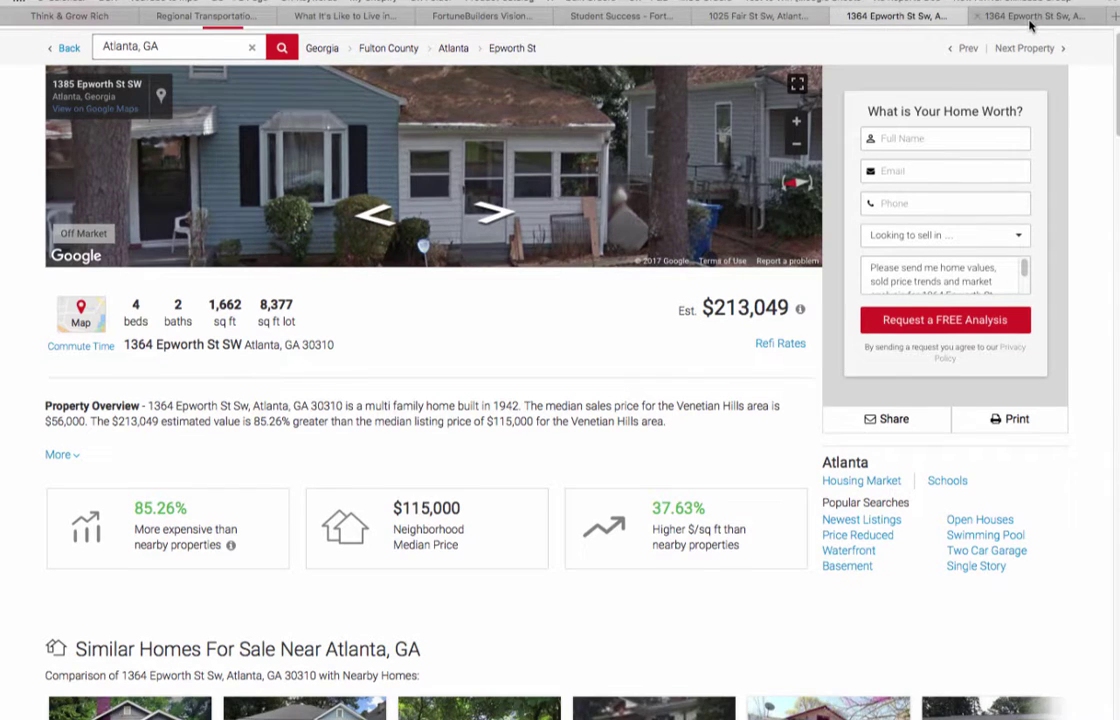
pyautogui.click(1032, 20)
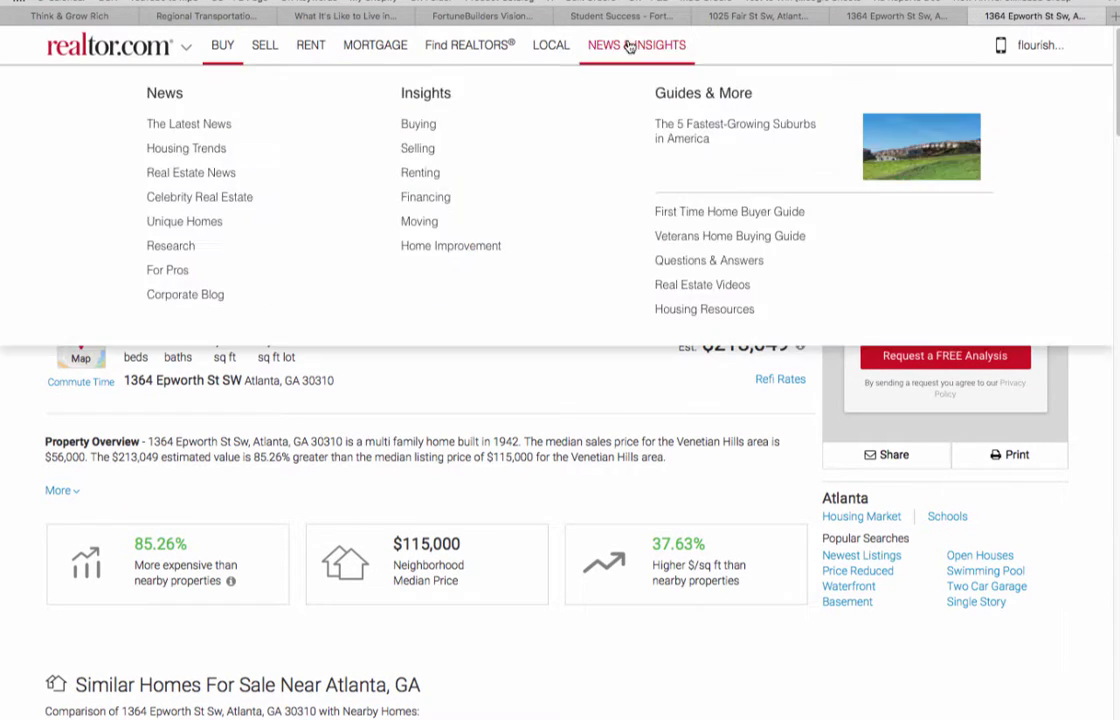
pyautogui.click(712, 16)
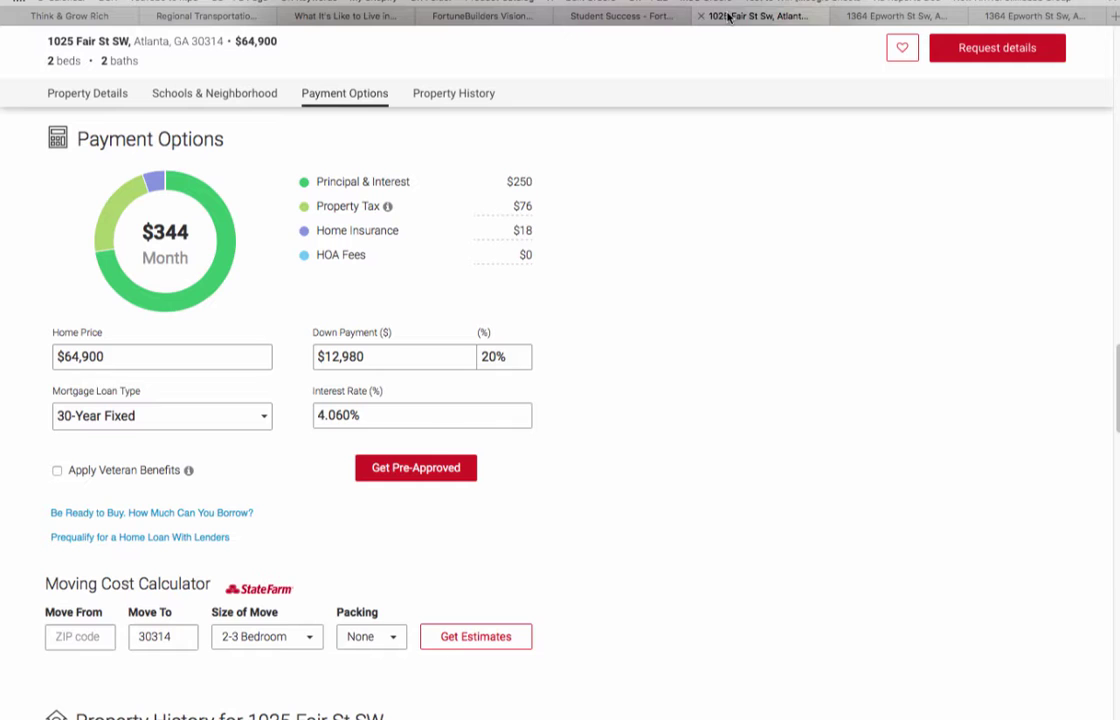
pyautogui.click(610, 16)
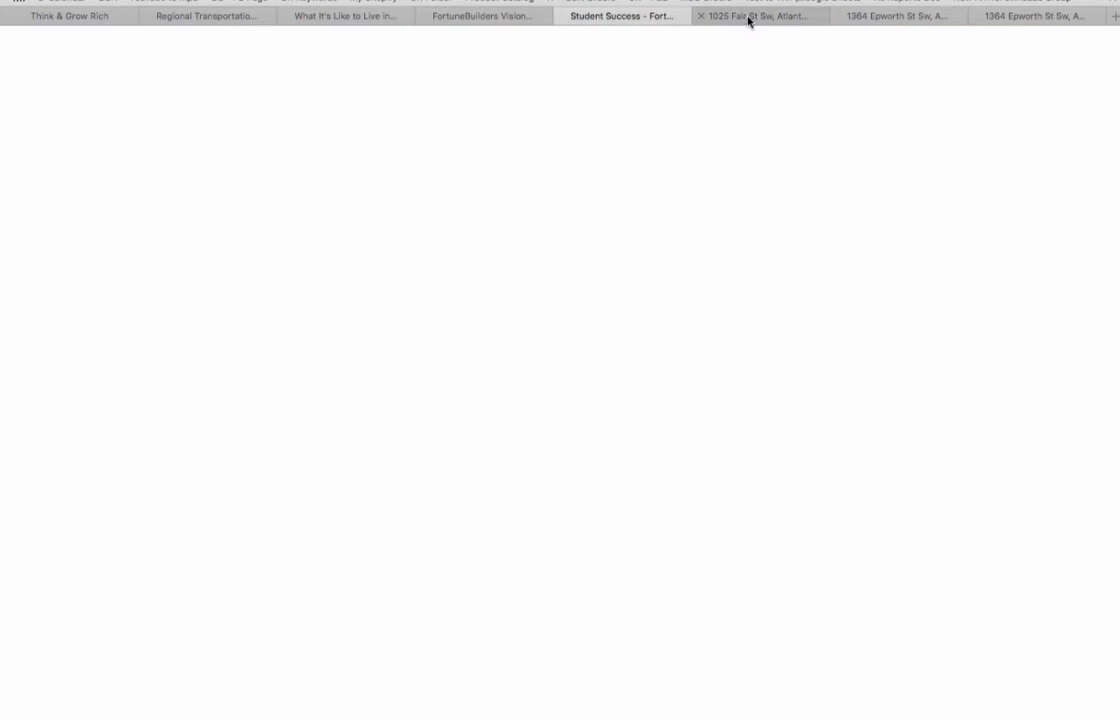
pyautogui.click(747, 17)
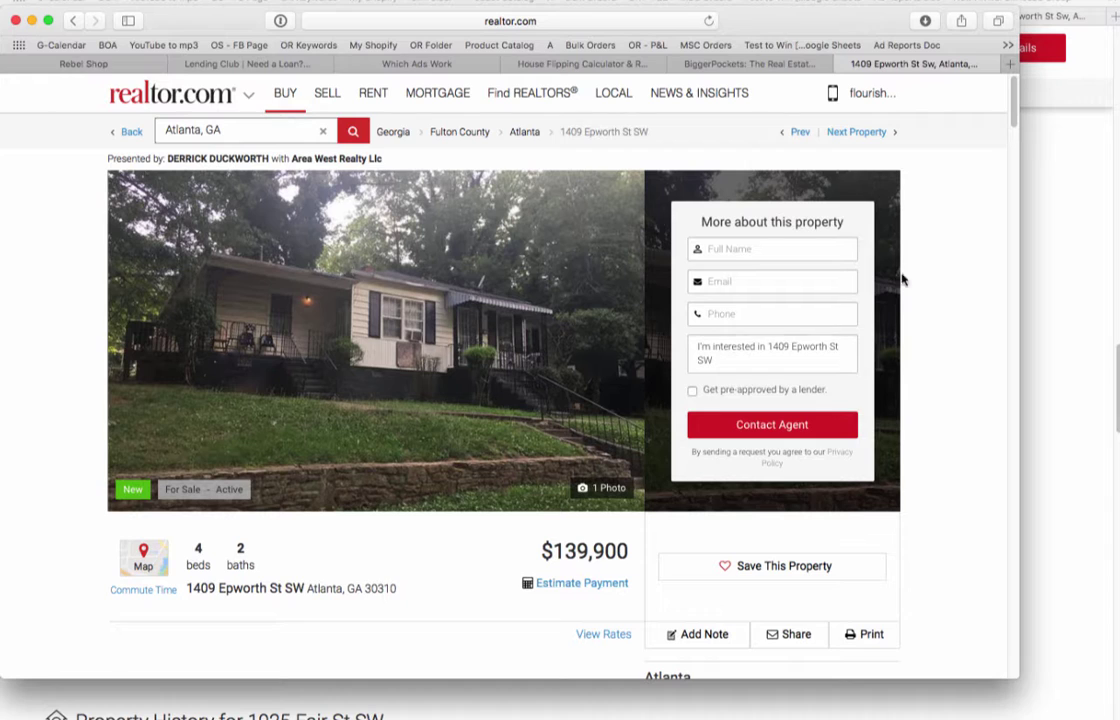
pyautogui.scroll(-10, 635, 265)
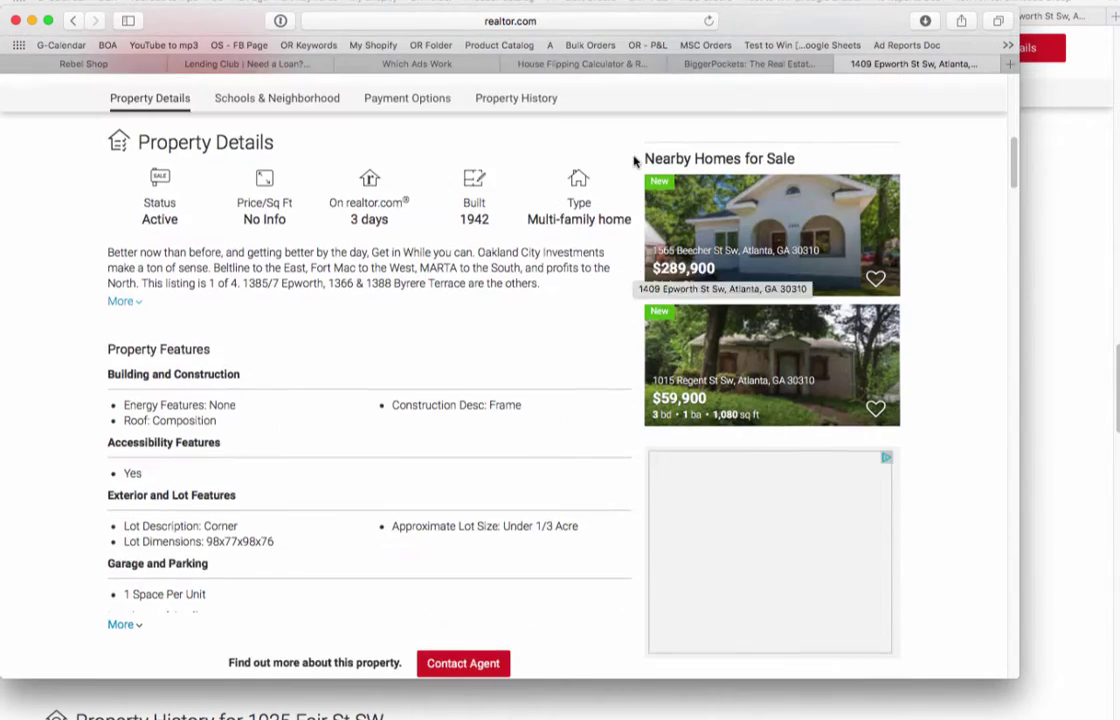
pyautogui.scroll(8, 634, 161)
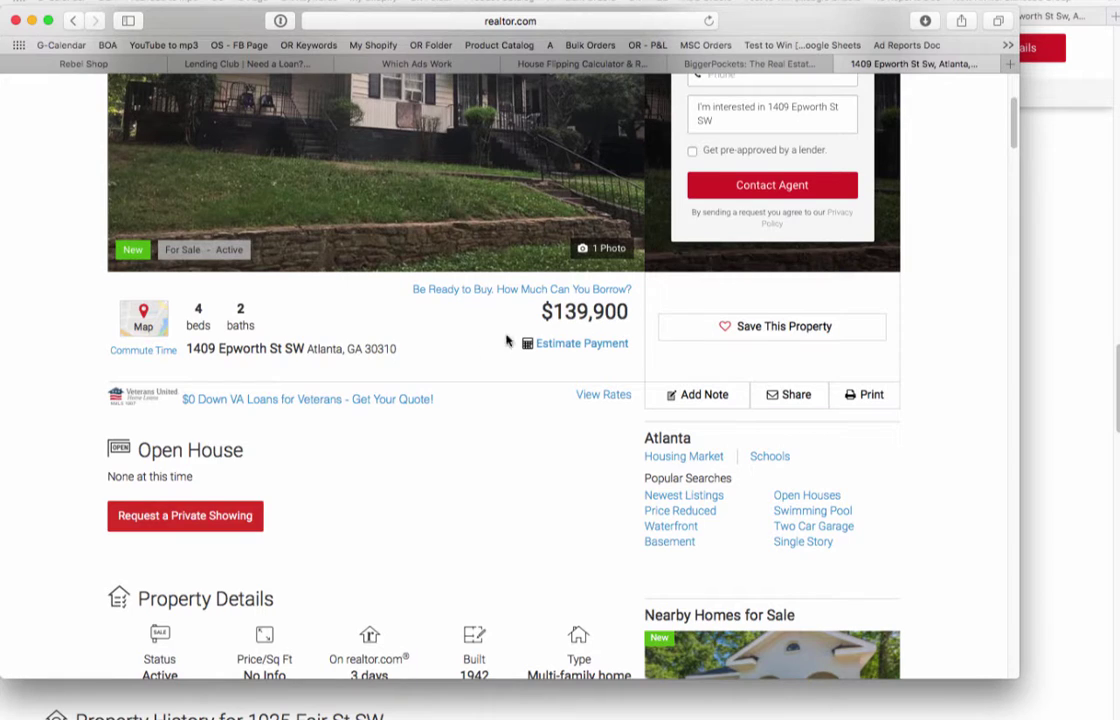
pyautogui.scroll(3, 450, 305)
pyautogui.scroll(-7, 475, 350)
pyautogui.scroll(-4, 475, 350)
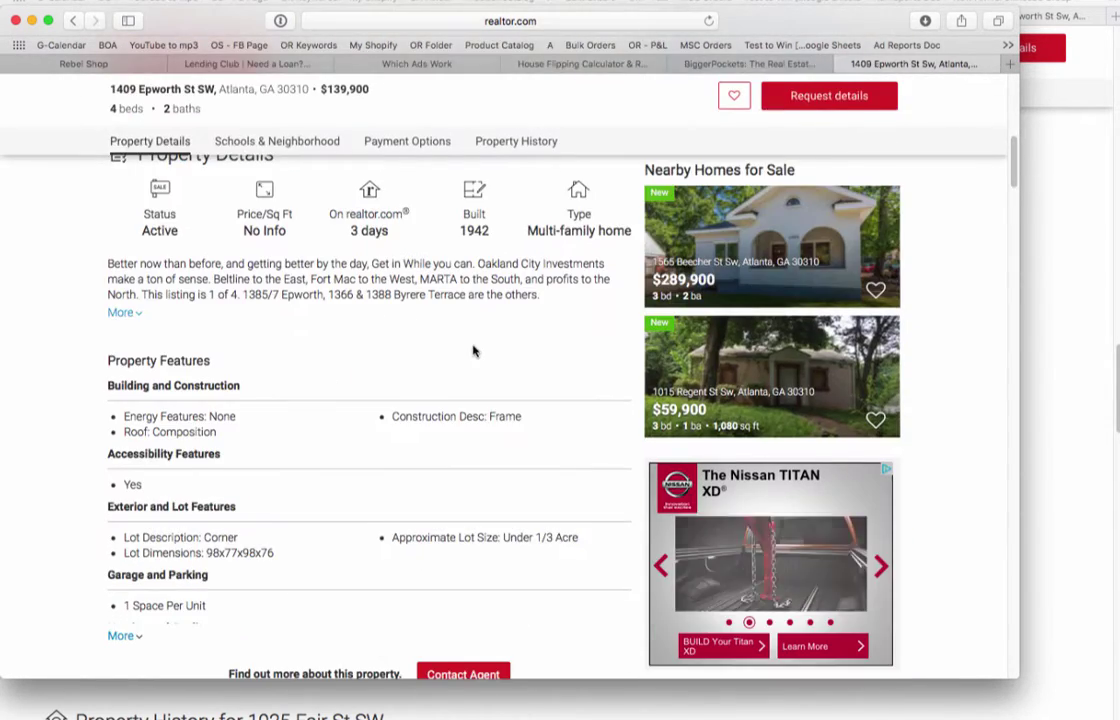
pyautogui.scroll(6, 475, 350)
pyautogui.scroll(-2, 475, 350)
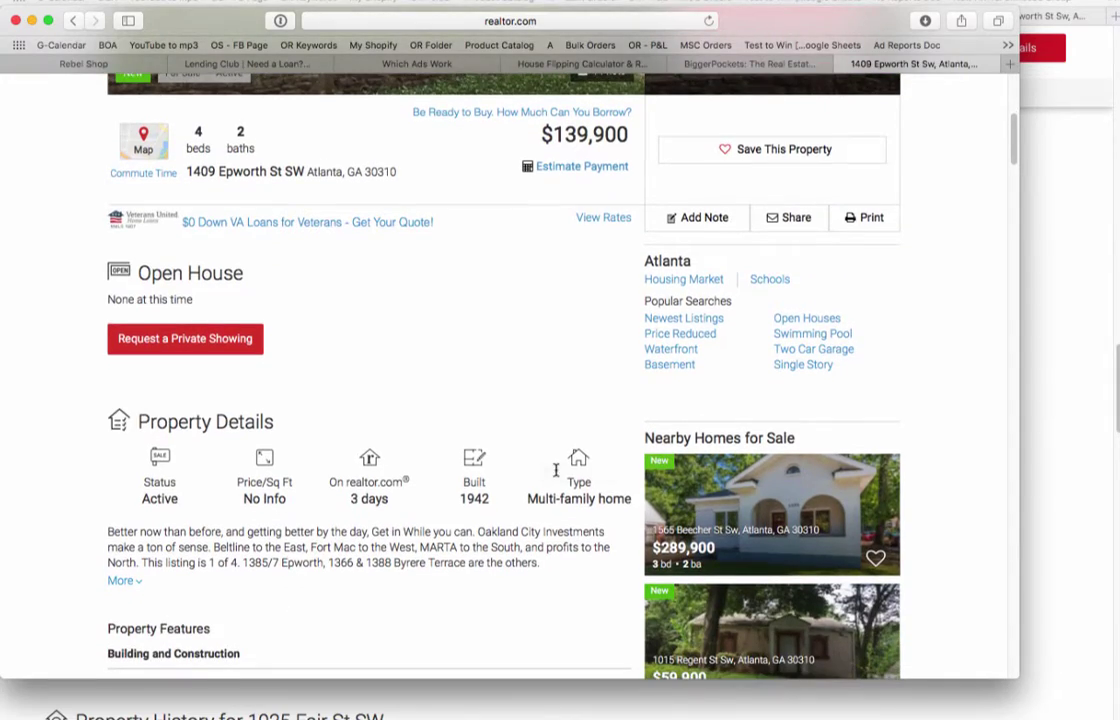
pyautogui.scroll(-12, 555, 470)
pyautogui.scroll(-15, 555, 470)
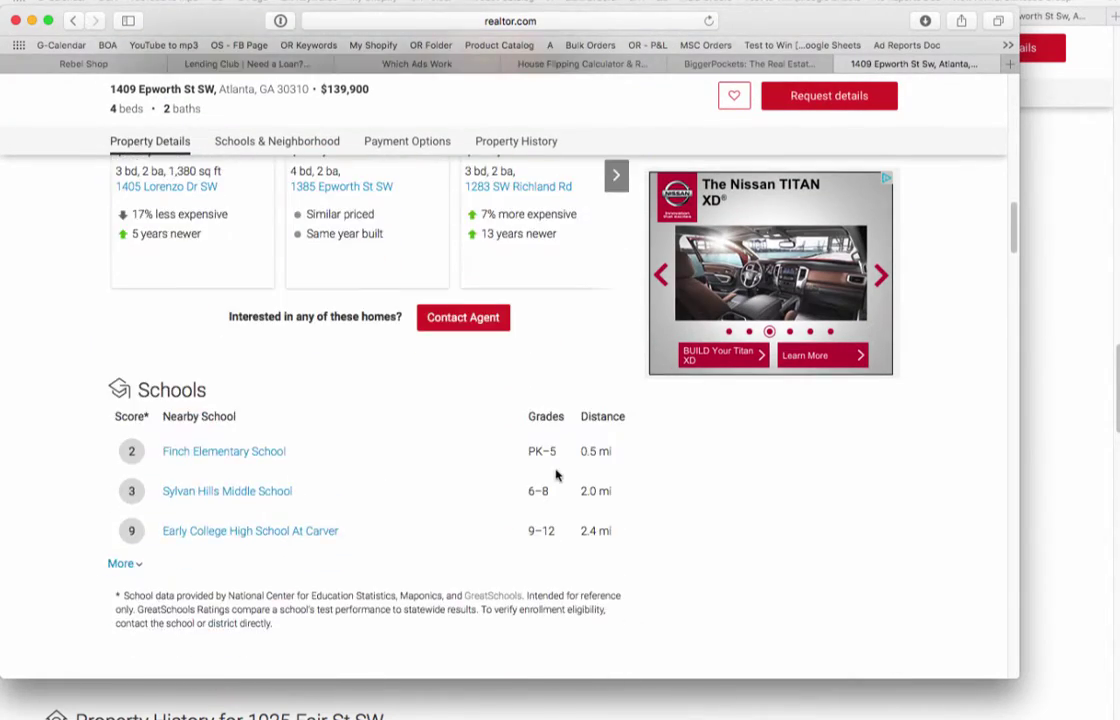
pyautogui.scroll(-10, 557, 476)
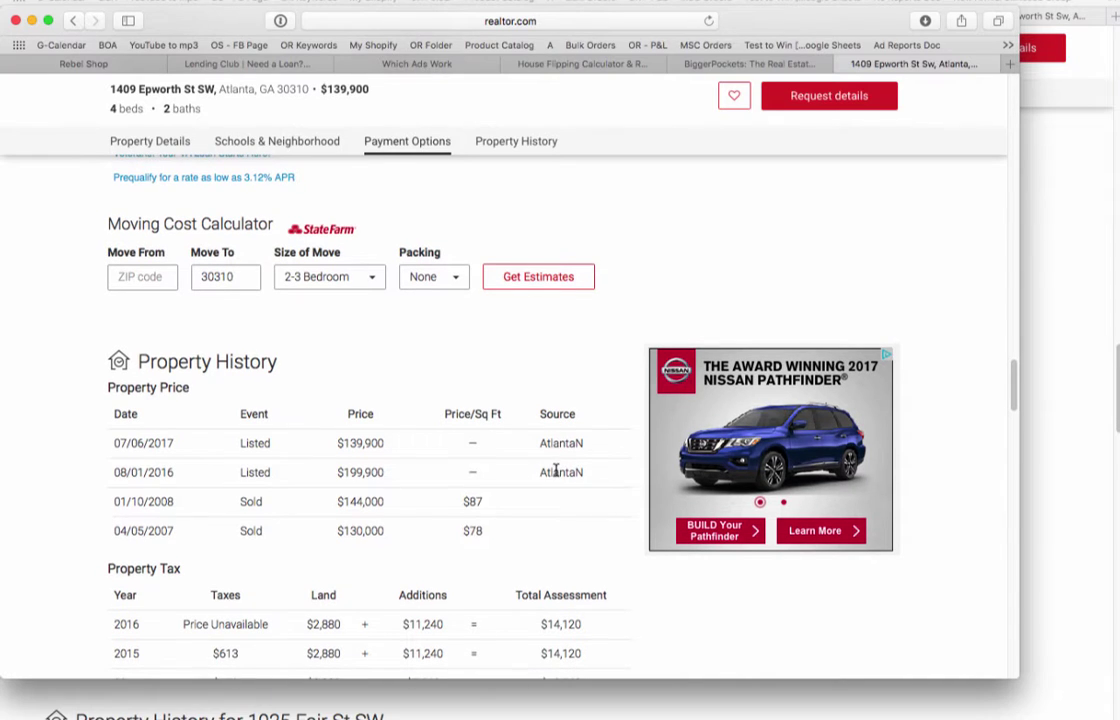
pyautogui.scroll(-2, 442, 435)
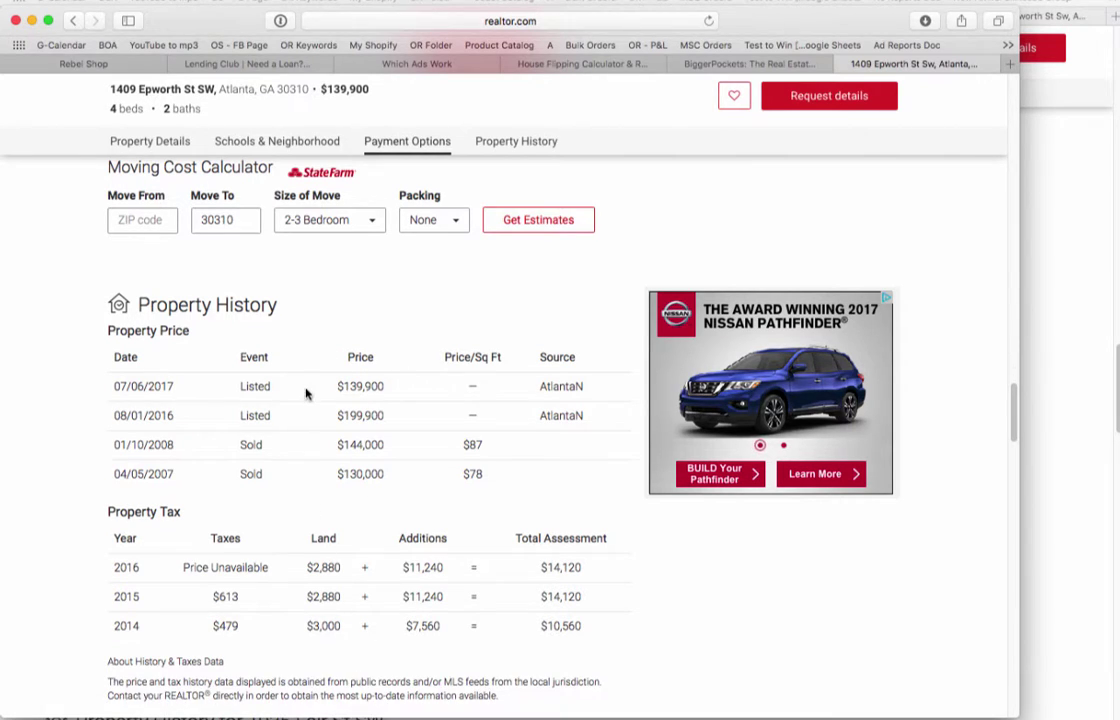
pyautogui.scroll(-3, 381, 414)
pyautogui.scroll(-10, 381, 414)
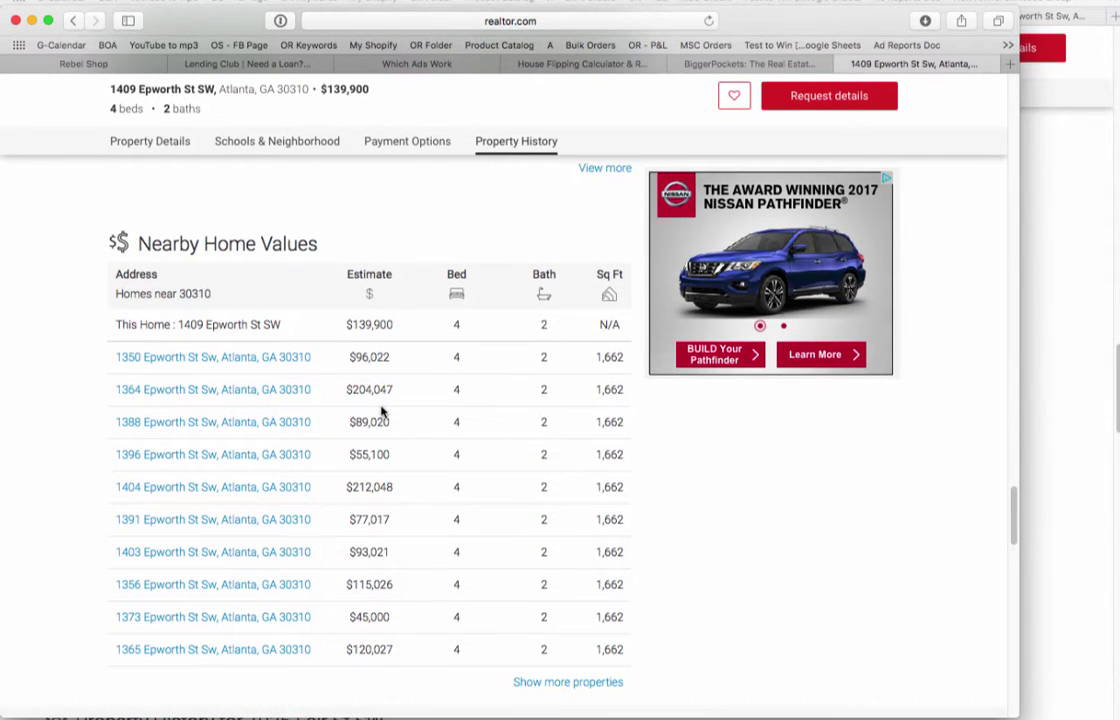
pyautogui.scroll(10, 381, 412)
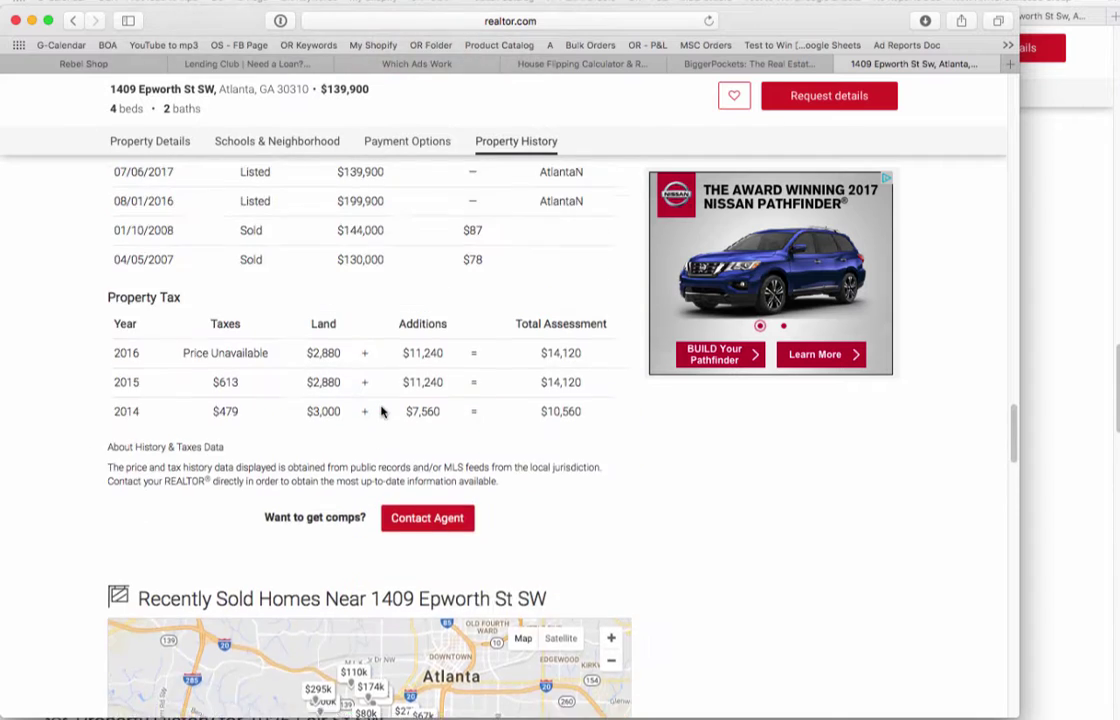
pyautogui.scroll(10, 381, 412)
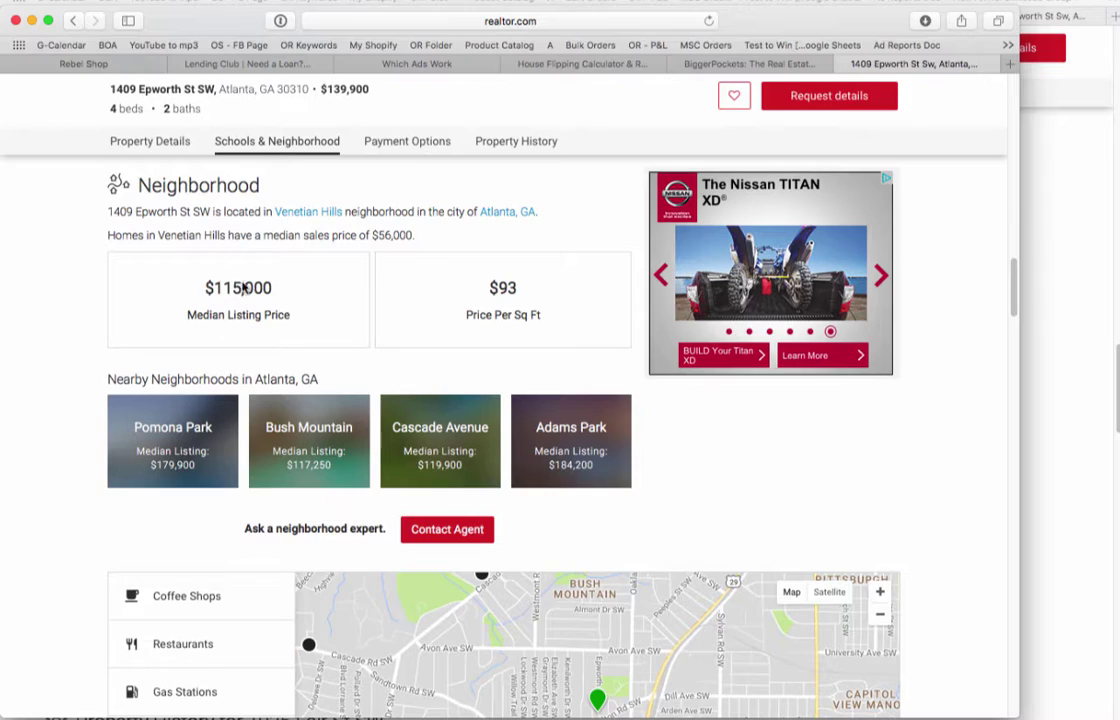
pyautogui.scroll(15, 482, 328)
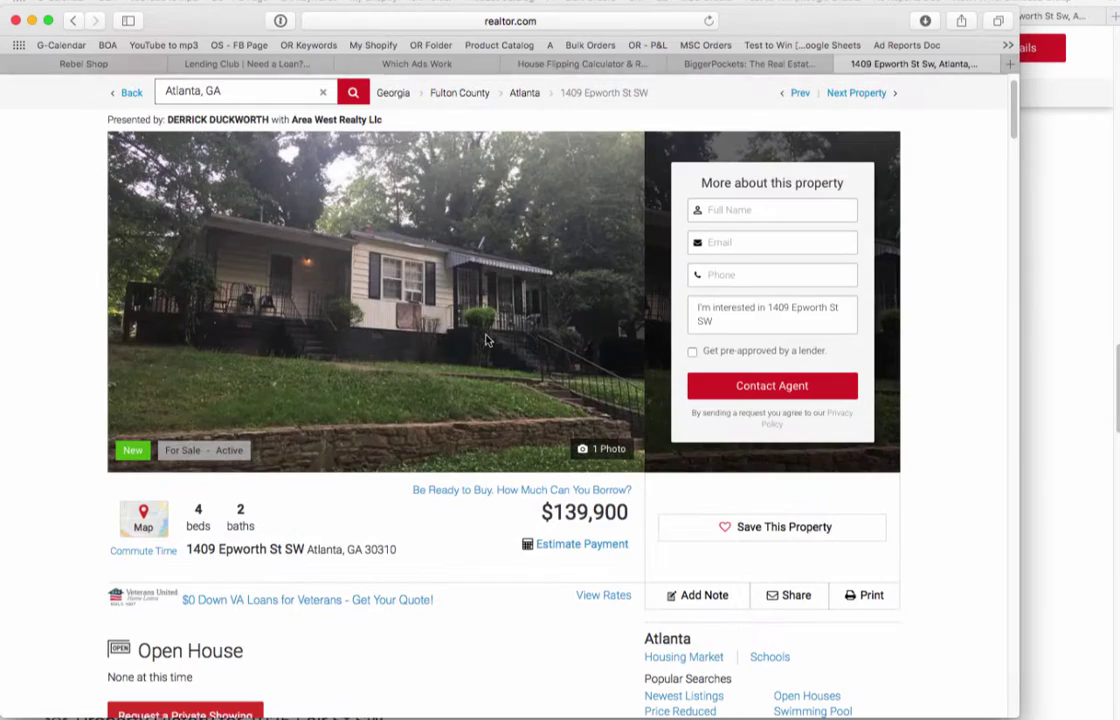
pyautogui.scroll(-15, 485, 340)
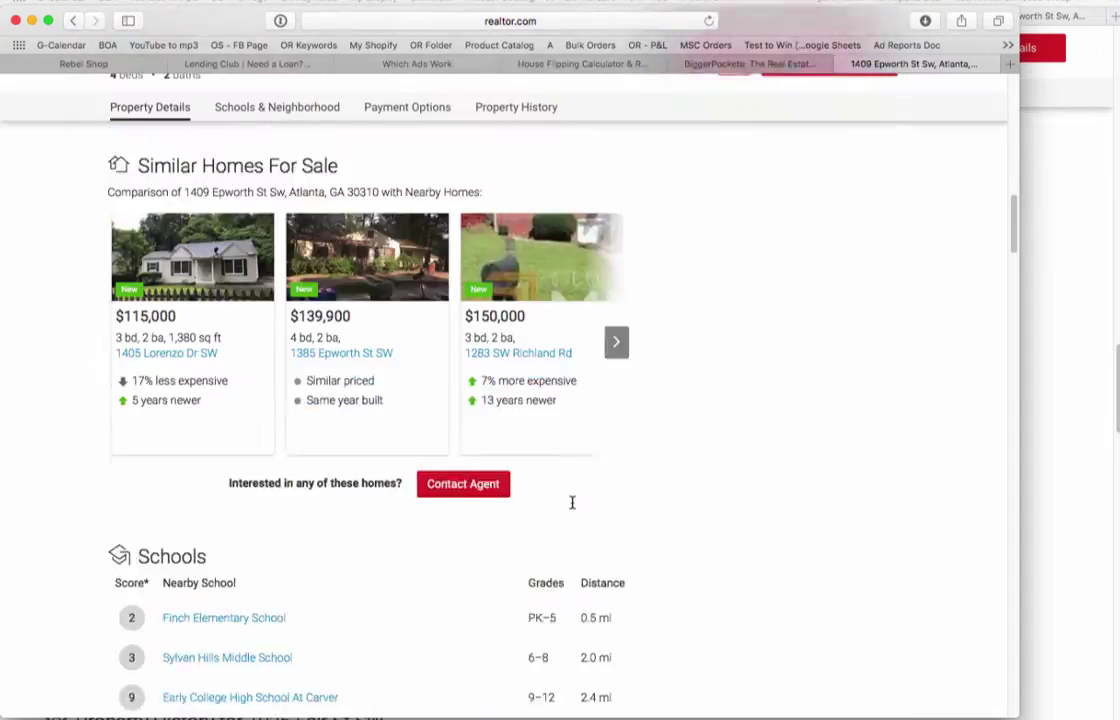
pyautogui.scroll(-15, 572, 502)
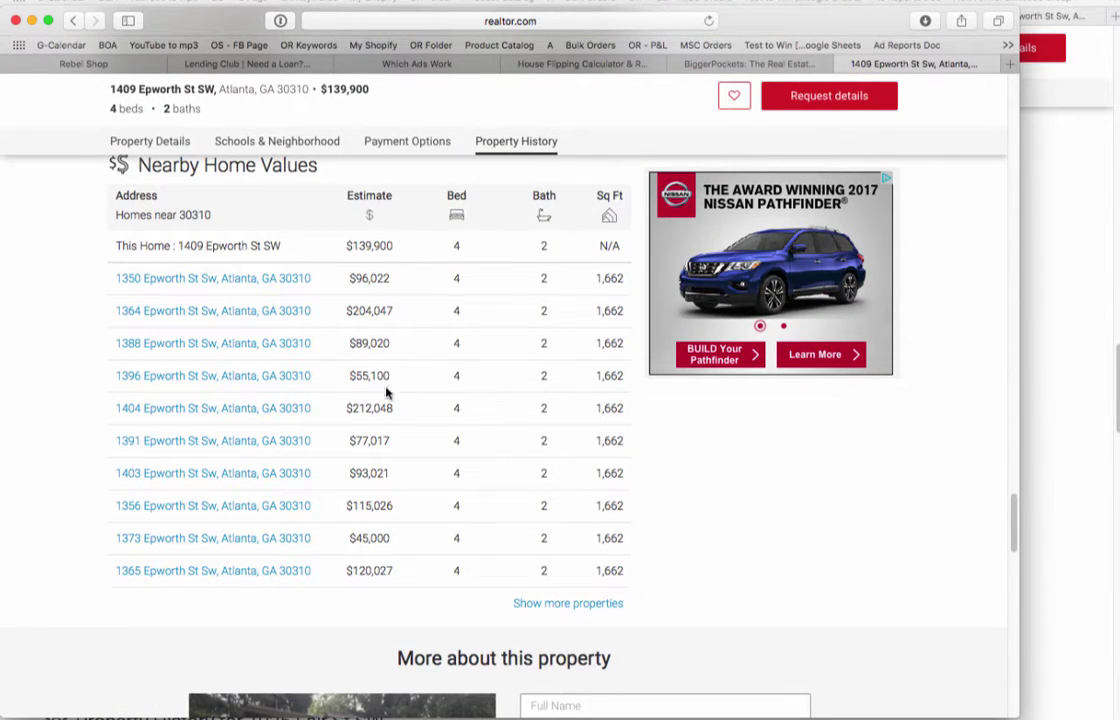
pyautogui.moveTo(393, 408); pyautogui.dragTo(347, 408)
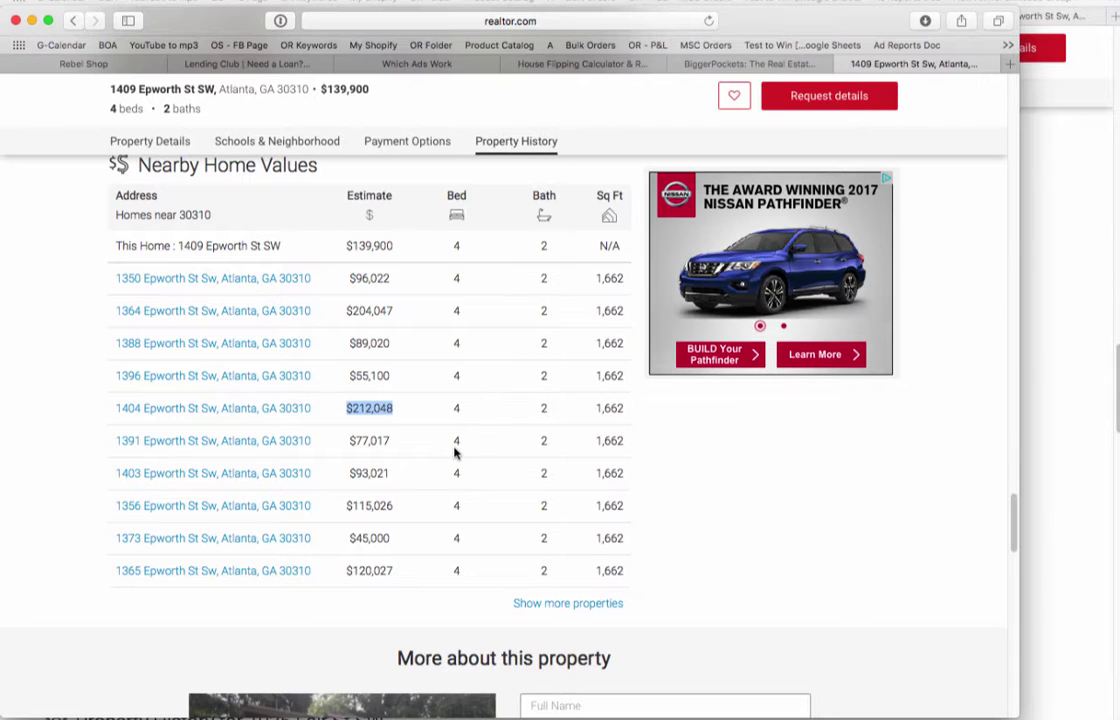
pyautogui.scroll(1, 455, 453)
pyautogui.scroll(-1, 455, 449)
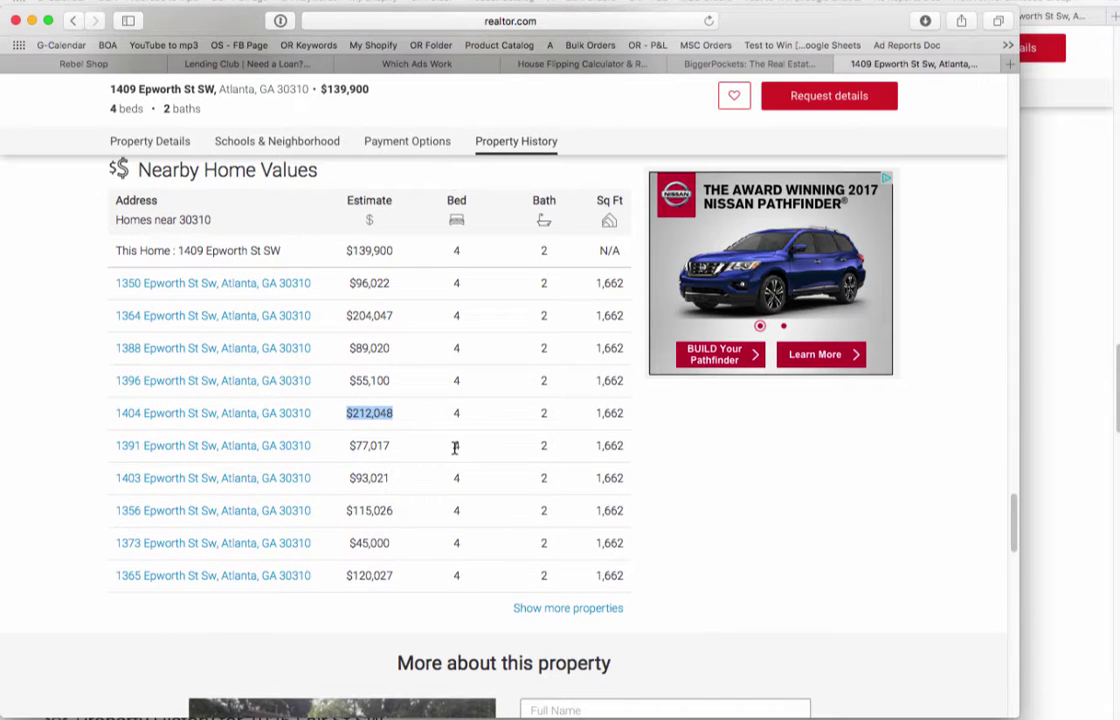
pyautogui.scroll(3, 455, 449)
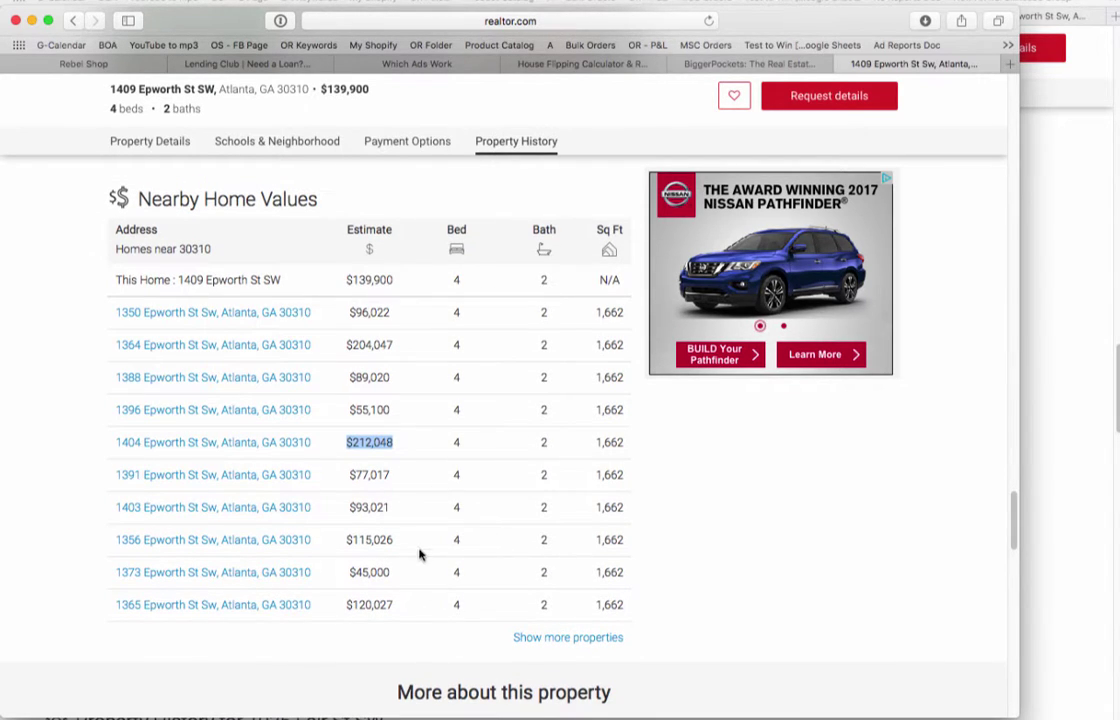
pyautogui.scroll(-3, 420, 555)
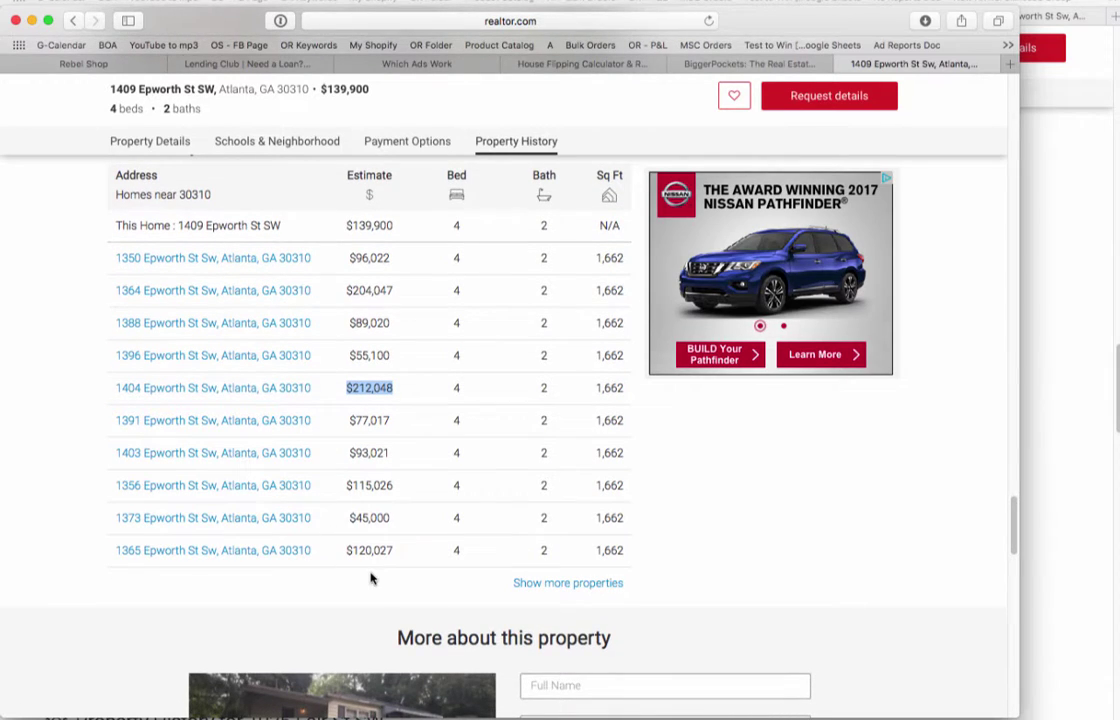
pyautogui.scroll(15, 370, 578)
pyautogui.scroll(-5, 370, 578)
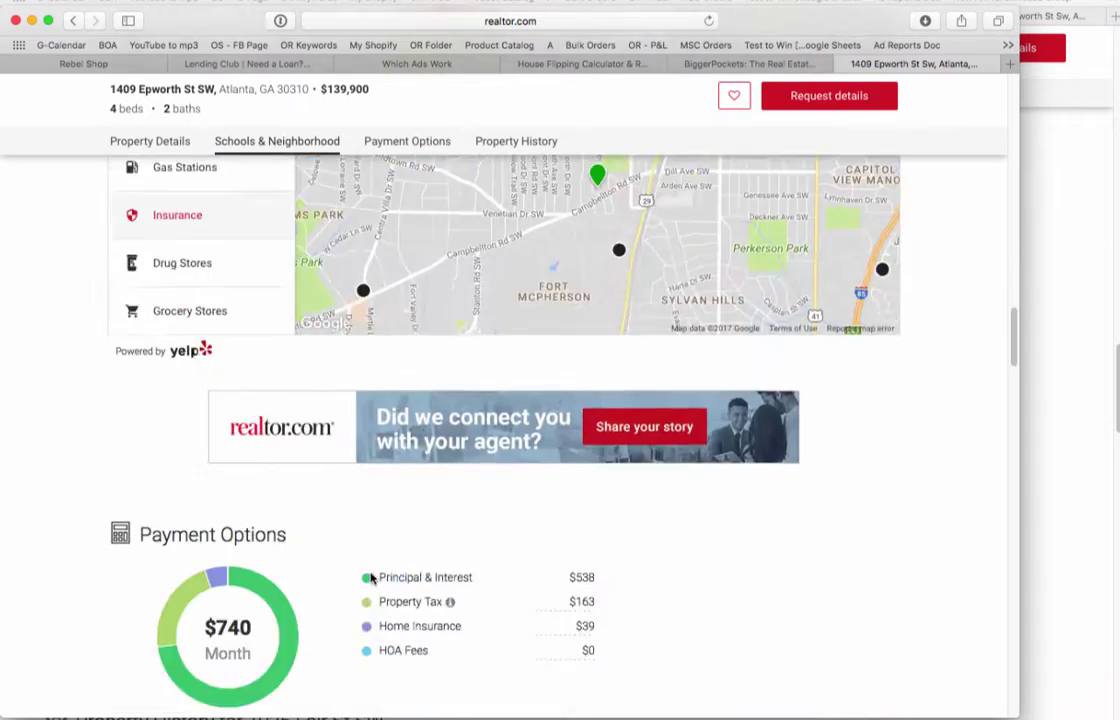
pyautogui.scroll(-10, 370, 578)
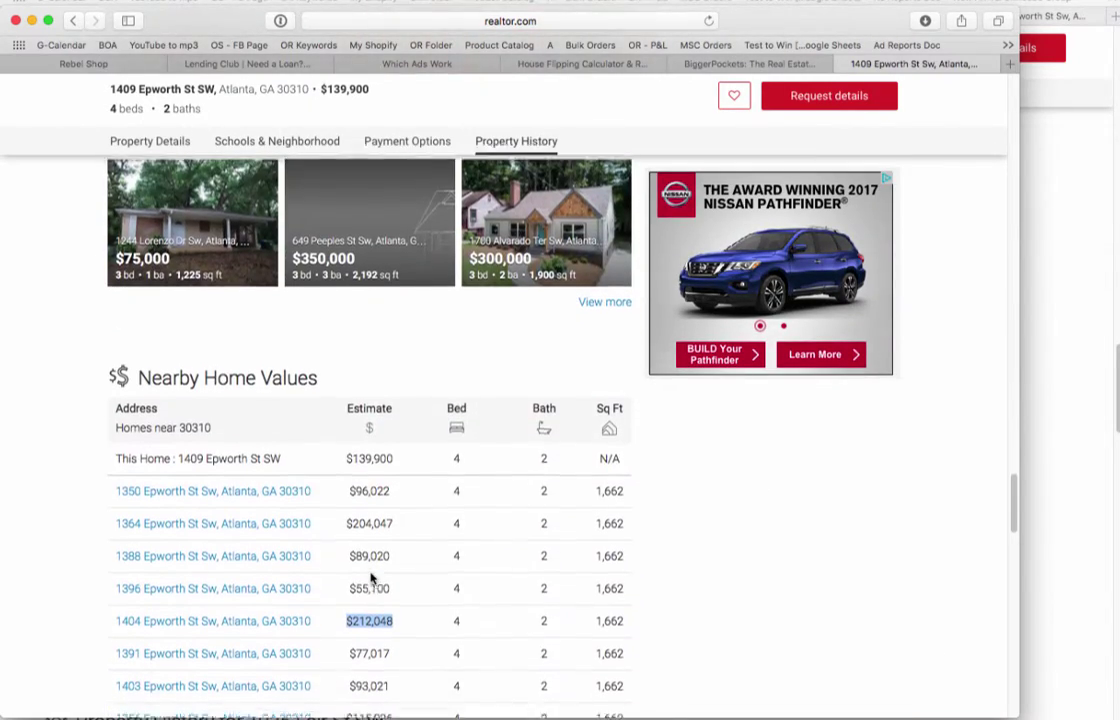
pyautogui.scroll(-3, 366, 472)
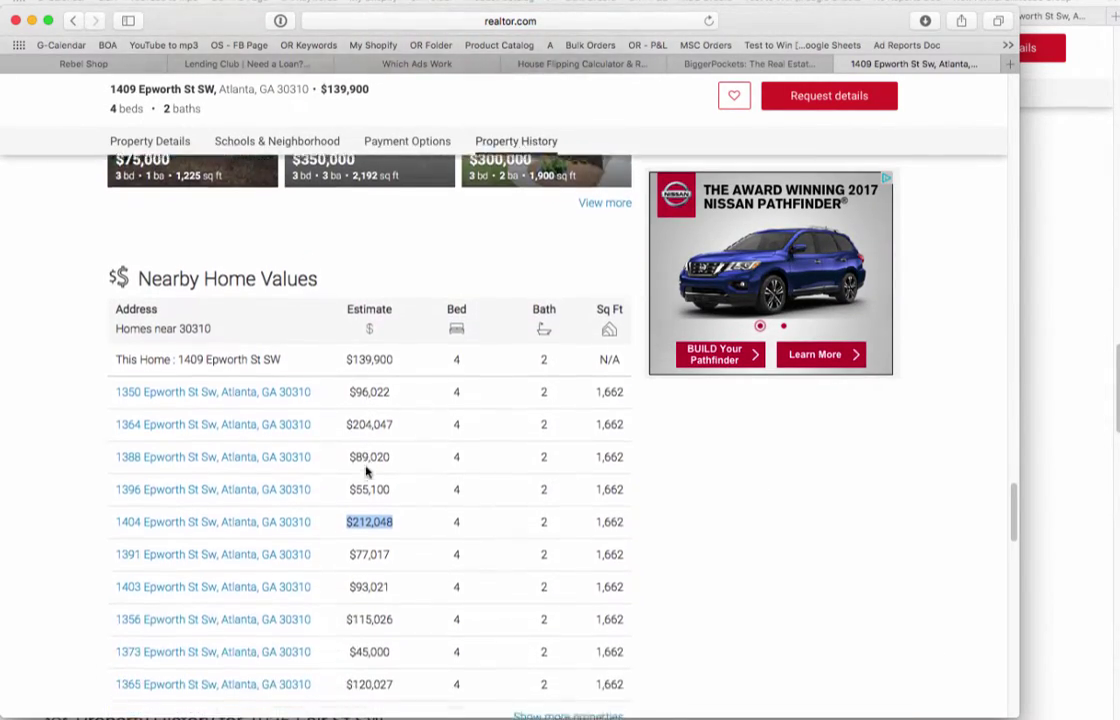
pyautogui.scroll(-1, 366, 472)
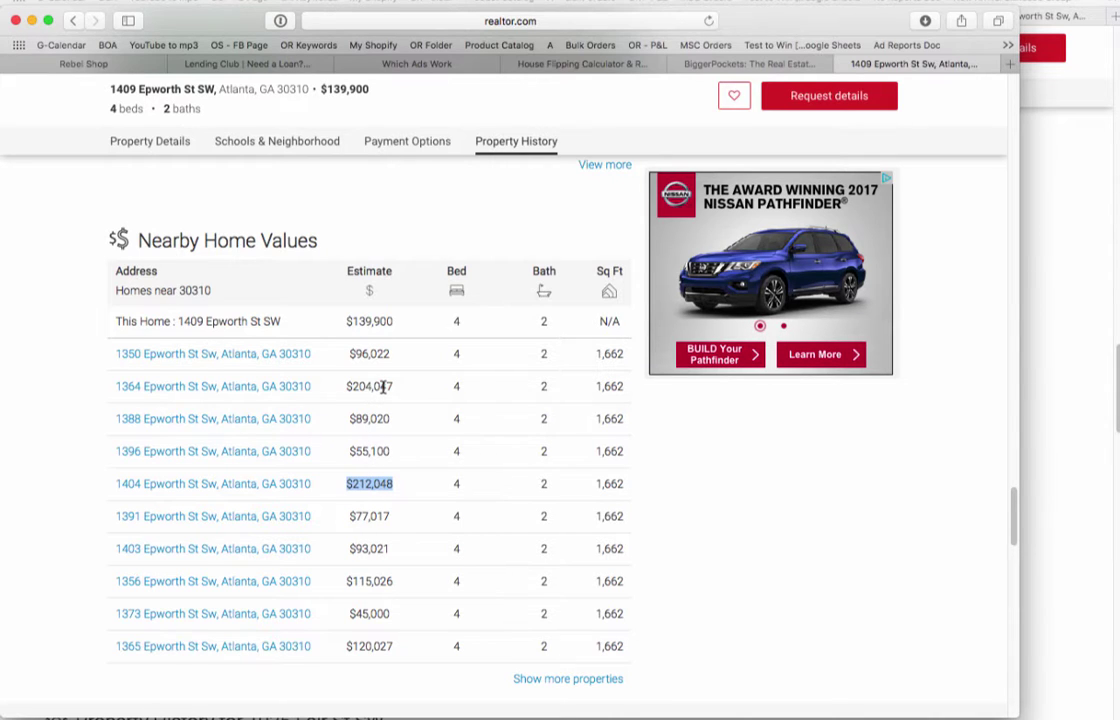
# Select and clear rows in the Nearby Home Values table, then scroll back up the listing.
pyautogui.moveTo(635, 654); pyautogui.dragTo(226, 307)
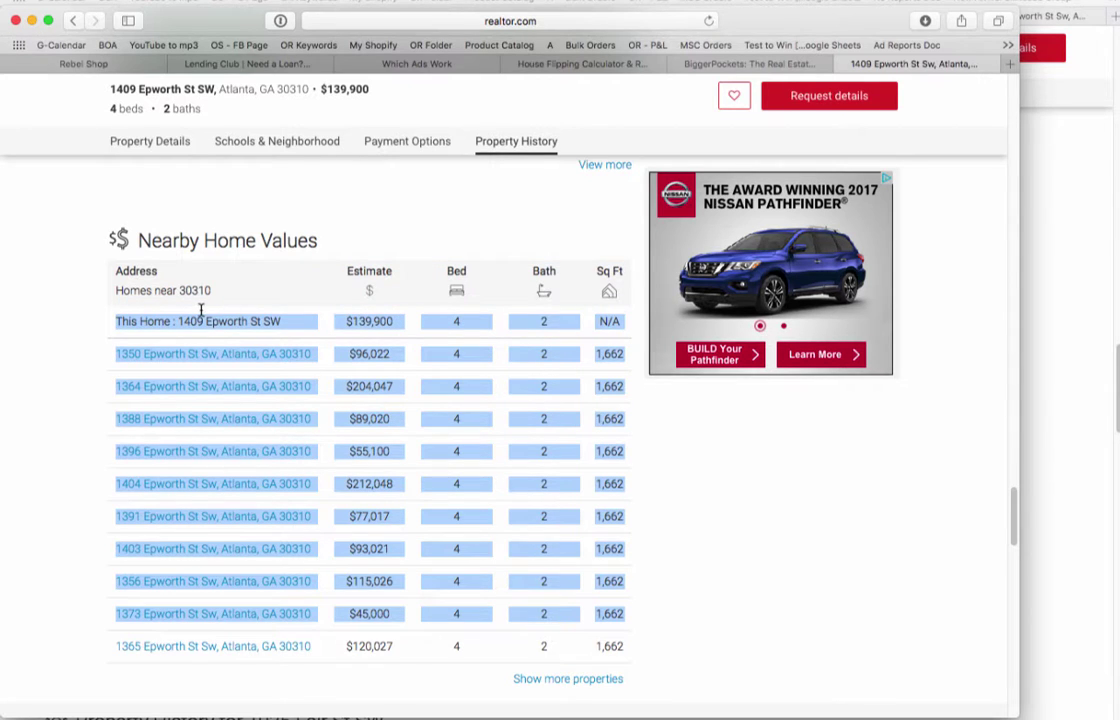
pyautogui.click(662, 495)
pyautogui.scroll(2, 662, 497)
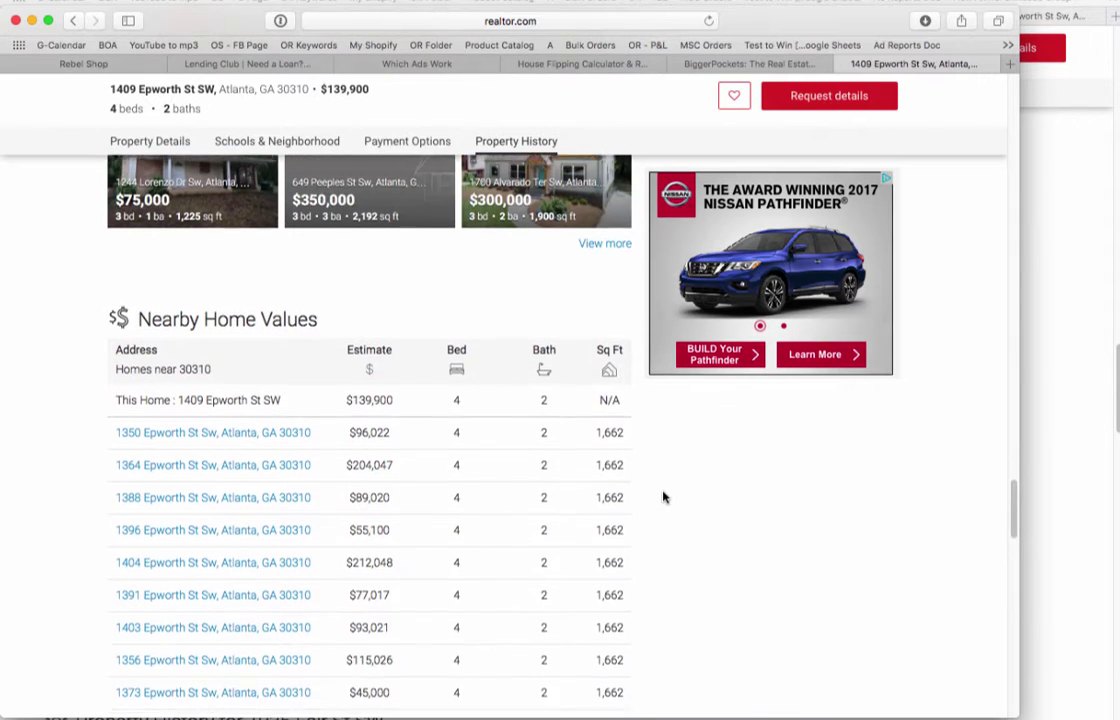
pyautogui.scroll(1, 662, 497)
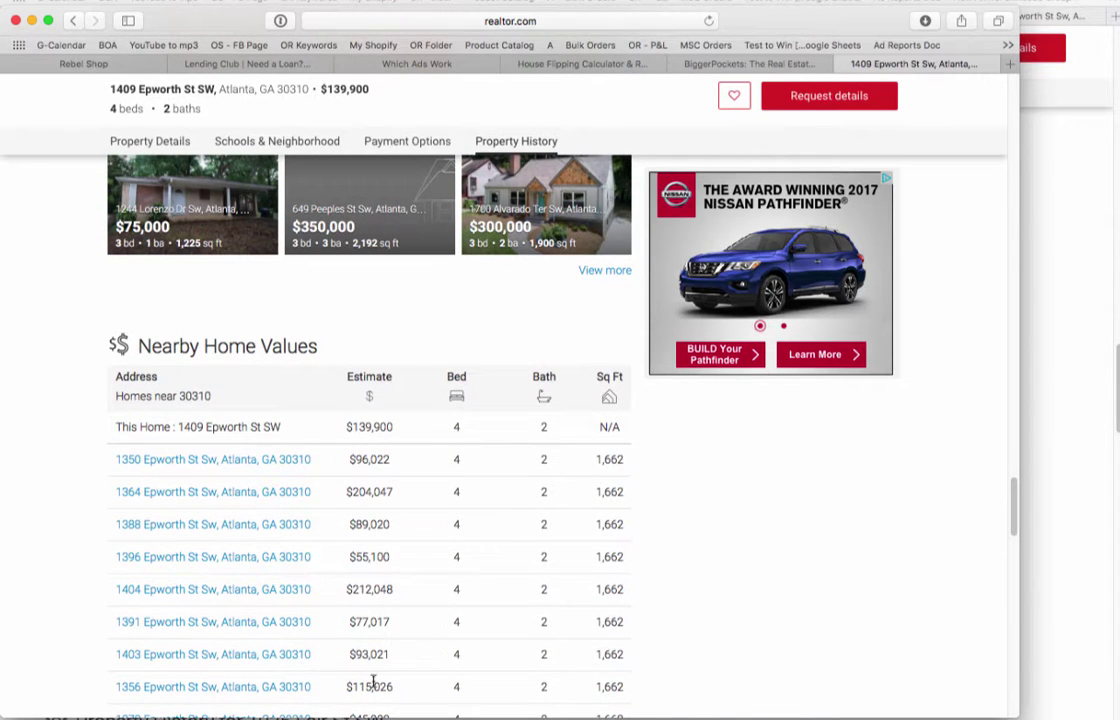
pyautogui.scroll(15, 430, 652)
pyautogui.scroll(15, 430, 652)
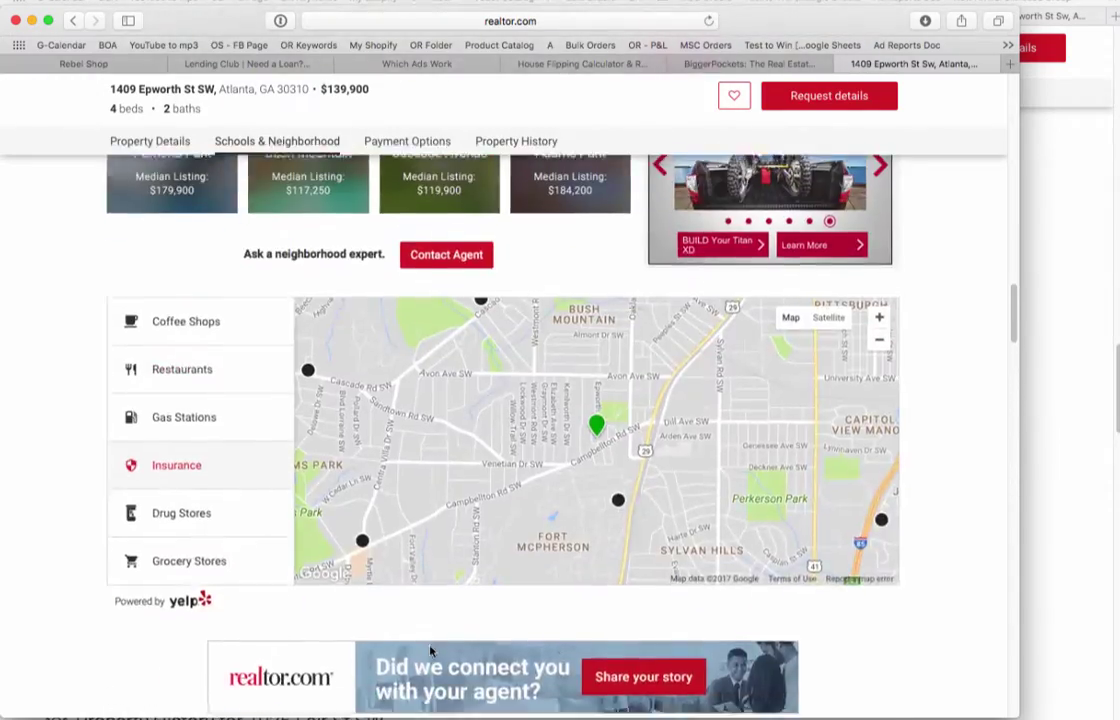
pyautogui.scroll(10, 430, 652)
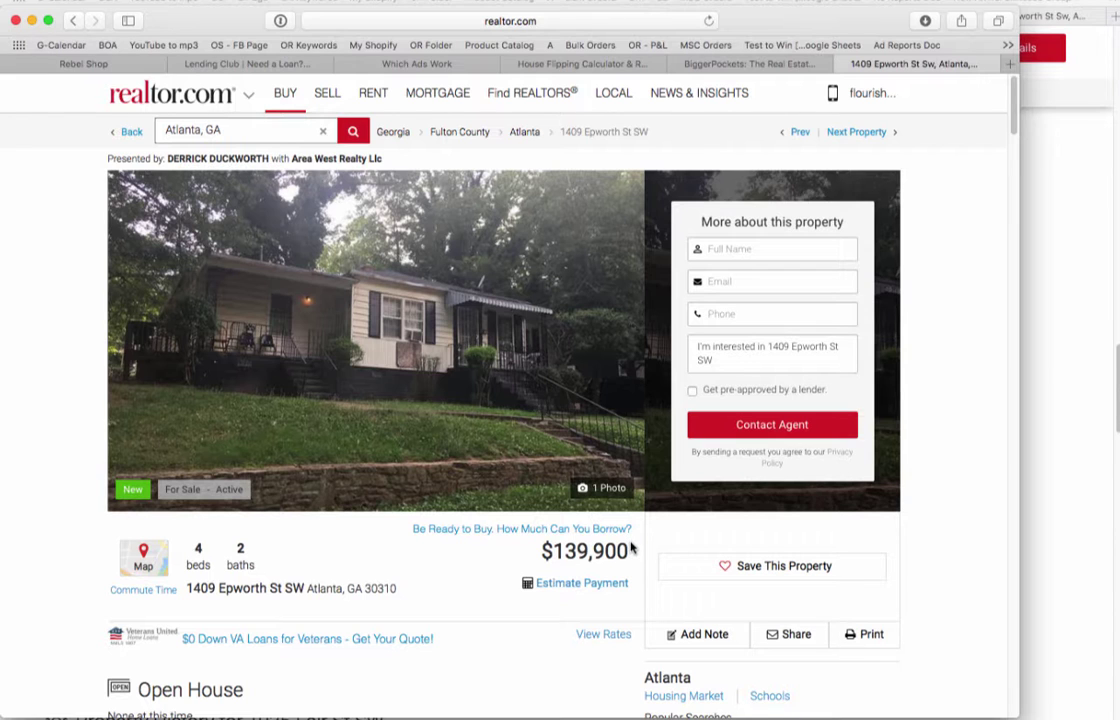
# Scroll down through the listing's similar homes, then switch to the Georgia Neighborhoods spreadsheet.
pyautogui.scroll(-2, 630, 541)
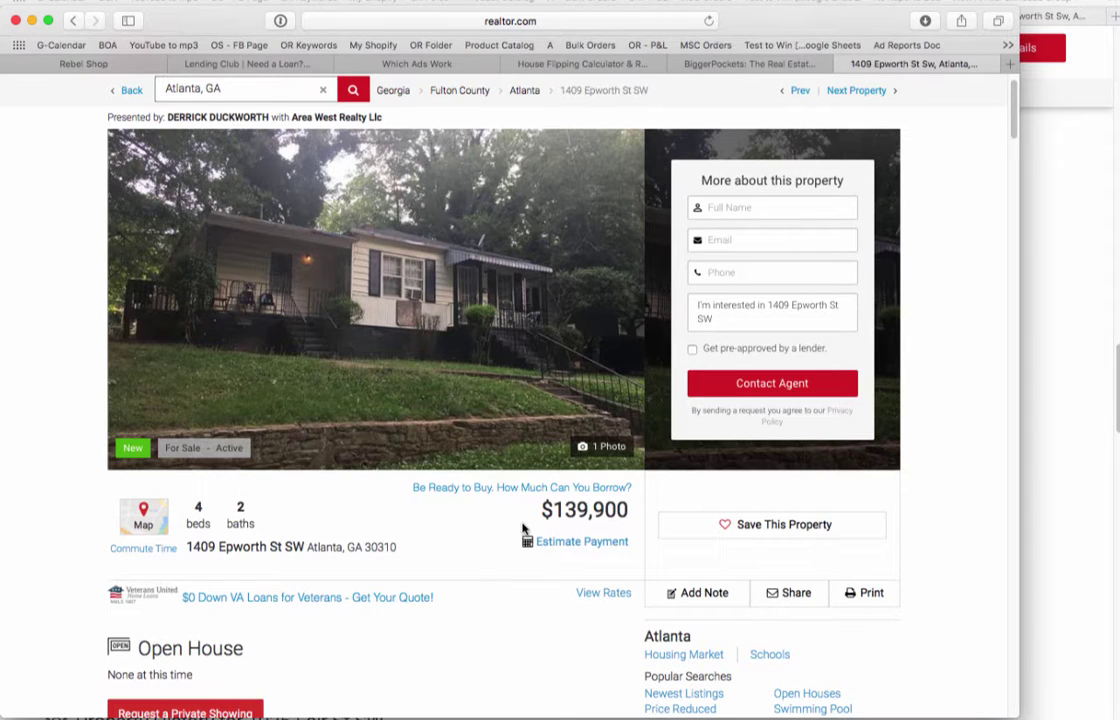
pyautogui.scroll(-3, 525, 525)
pyautogui.scroll(-4, 525, 518)
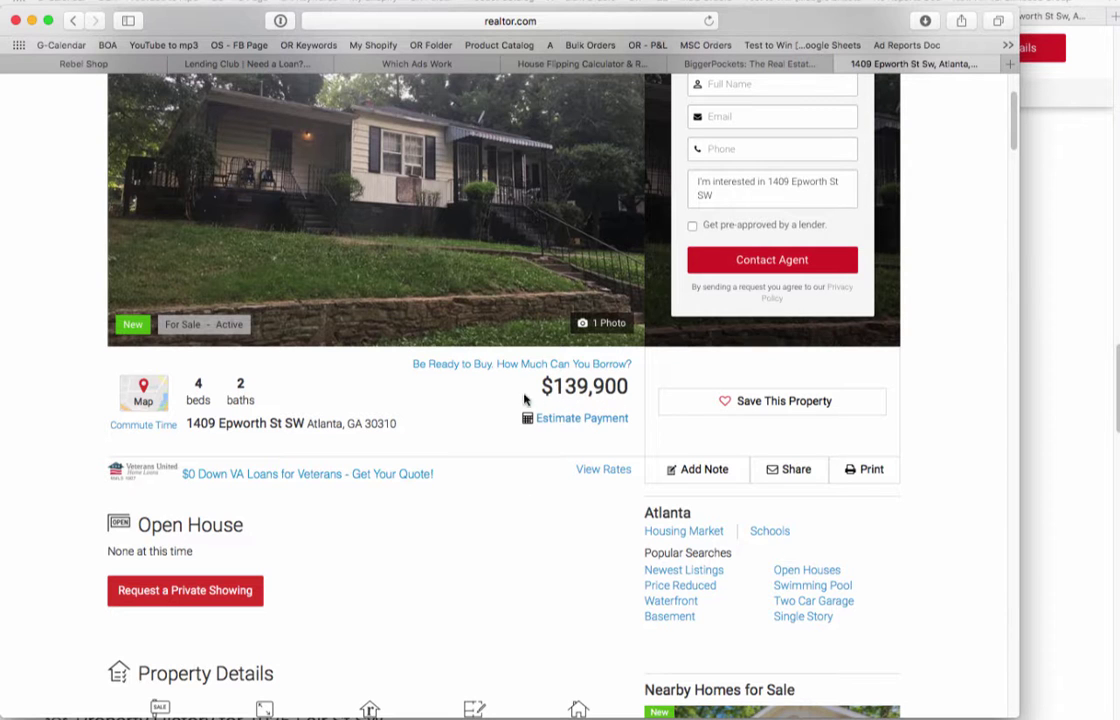
pyautogui.scroll(-3, 494, 407)
pyautogui.scroll(-4, 494, 407)
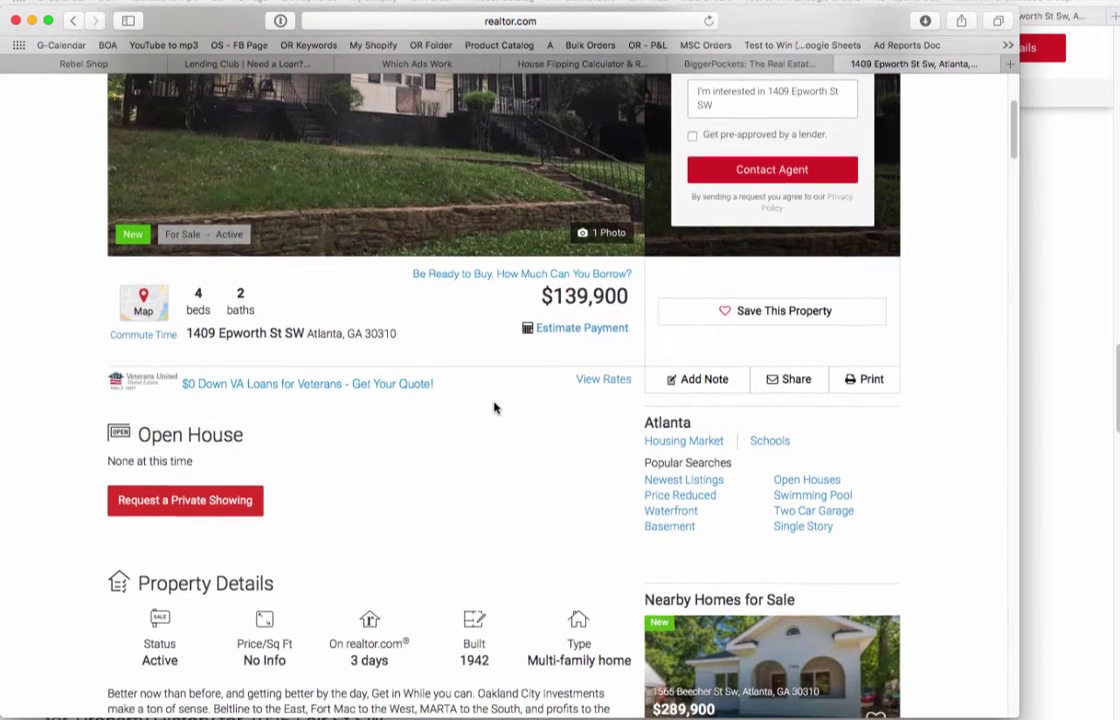
pyautogui.scroll(-4, 494, 407)
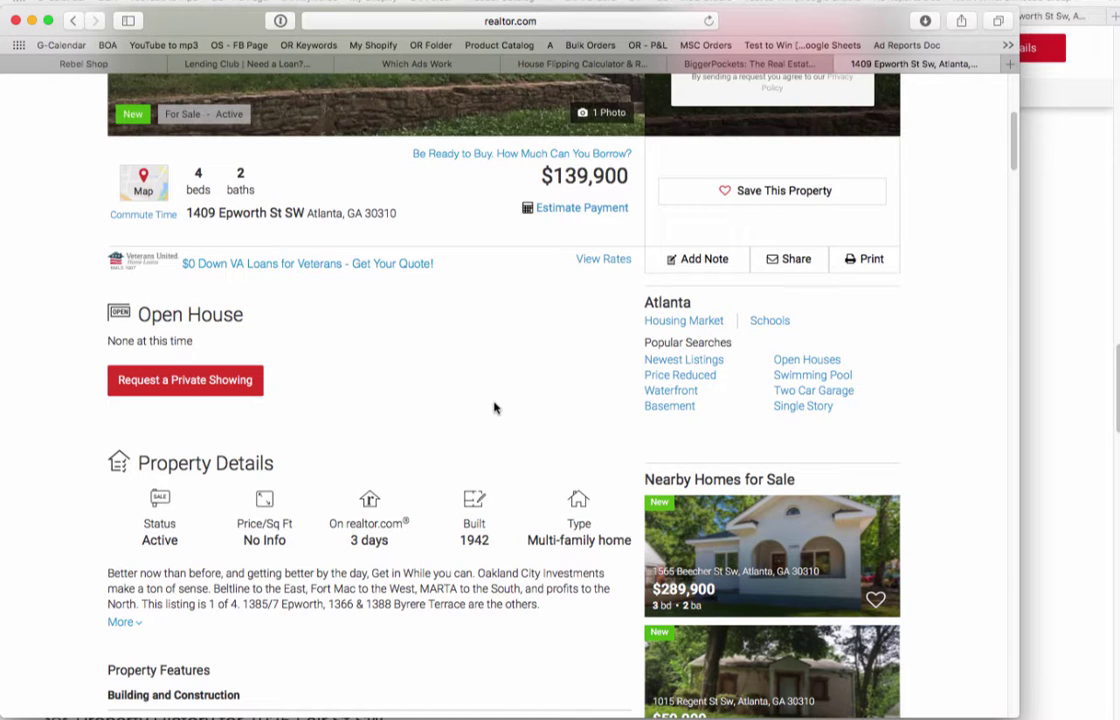
pyautogui.scroll(-5, 494, 407)
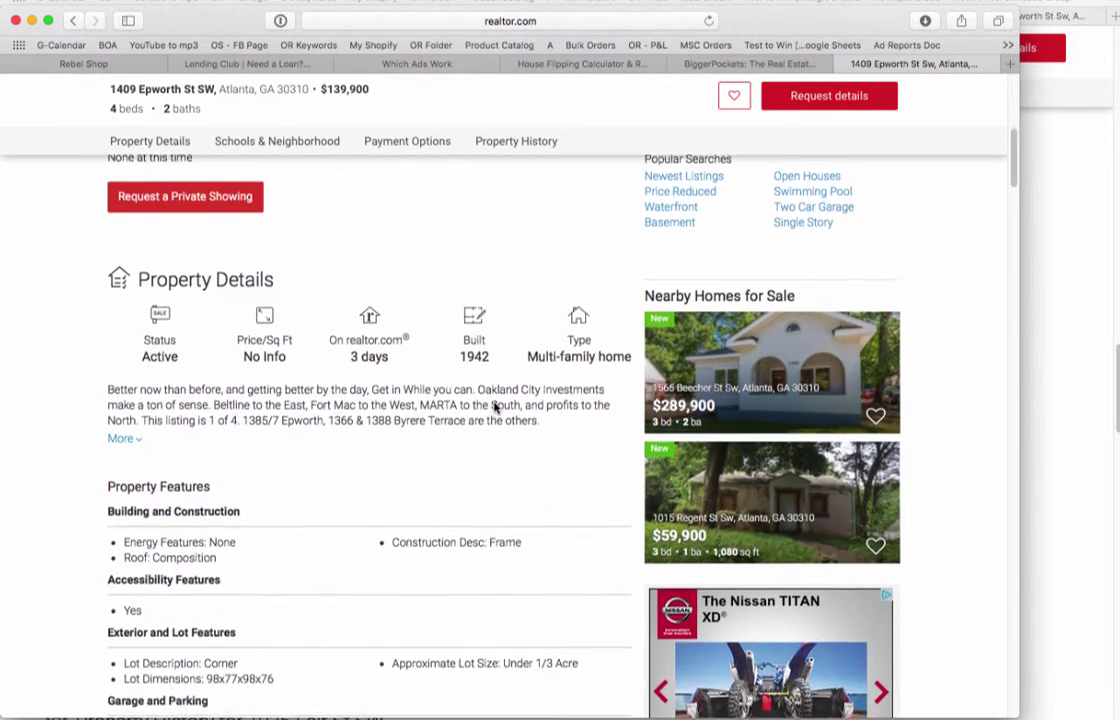
pyautogui.scroll(-6, 494, 407)
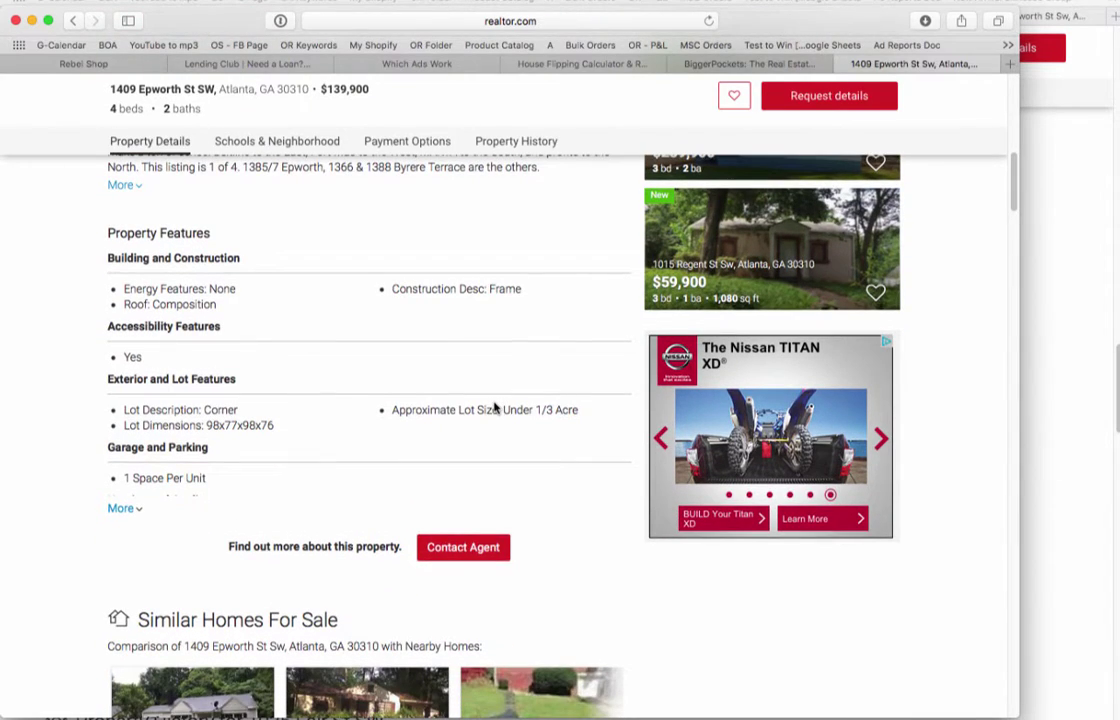
pyautogui.scroll(-3, 494, 407)
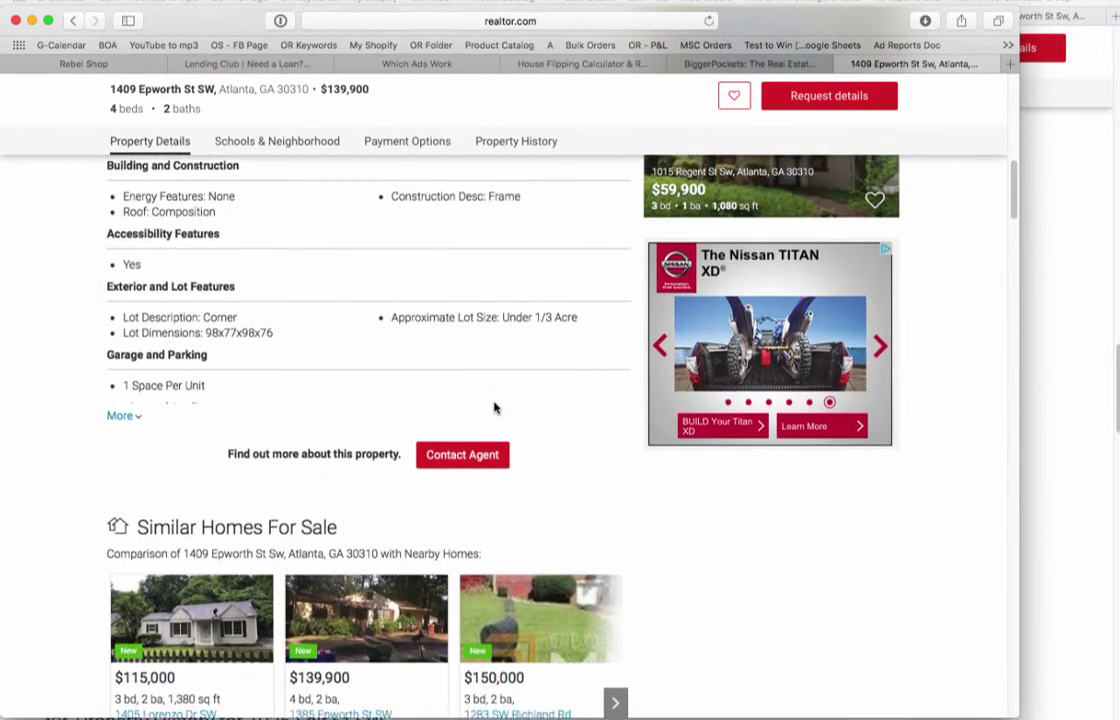
pyautogui.scroll(-2, 494, 407)
pyautogui.scroll(-1, 494, 407)
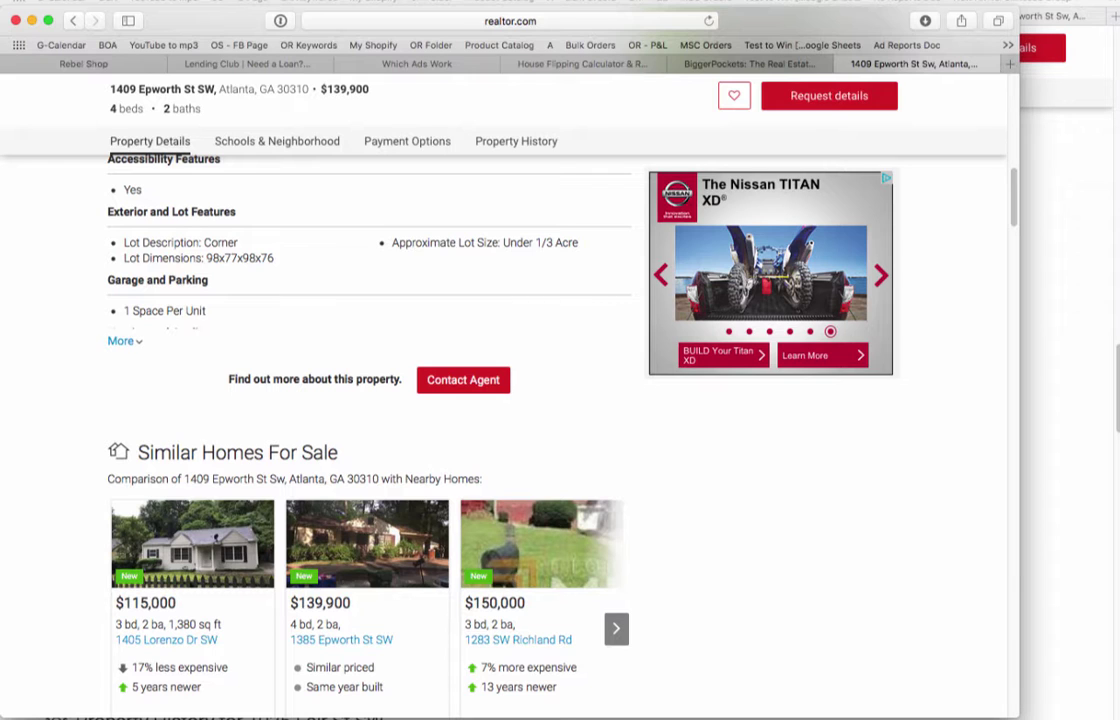
pyautogui.press('super+Tab')
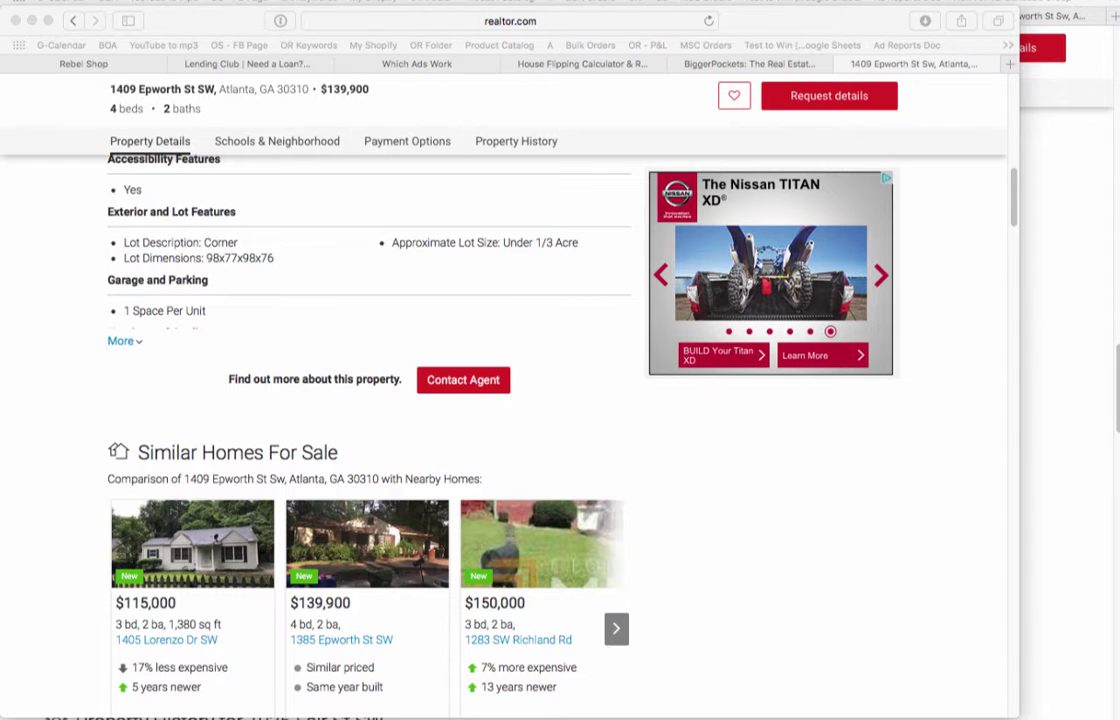
pyautogui.press('super+Tab')
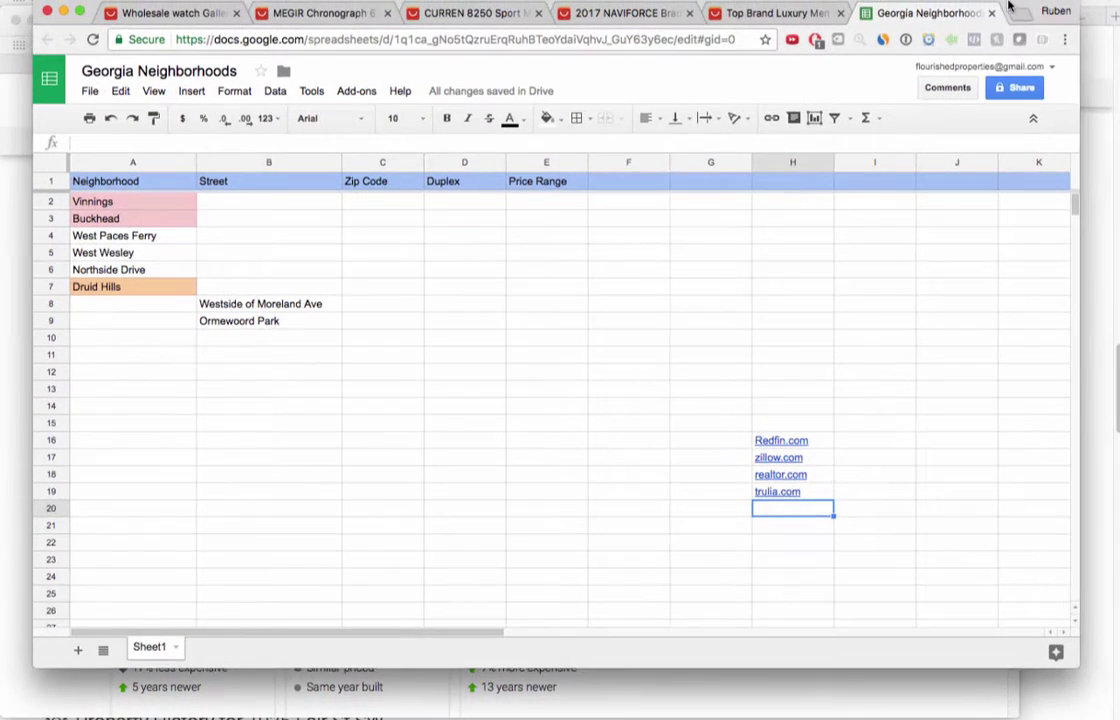
pyautogui.moveTo(1010, 8)
pyautogui.mouseDown()
pyautogui.moveTo(992, 22)
pyautogui.moveTo(1022, 19)
pyautogui.mouseUp()
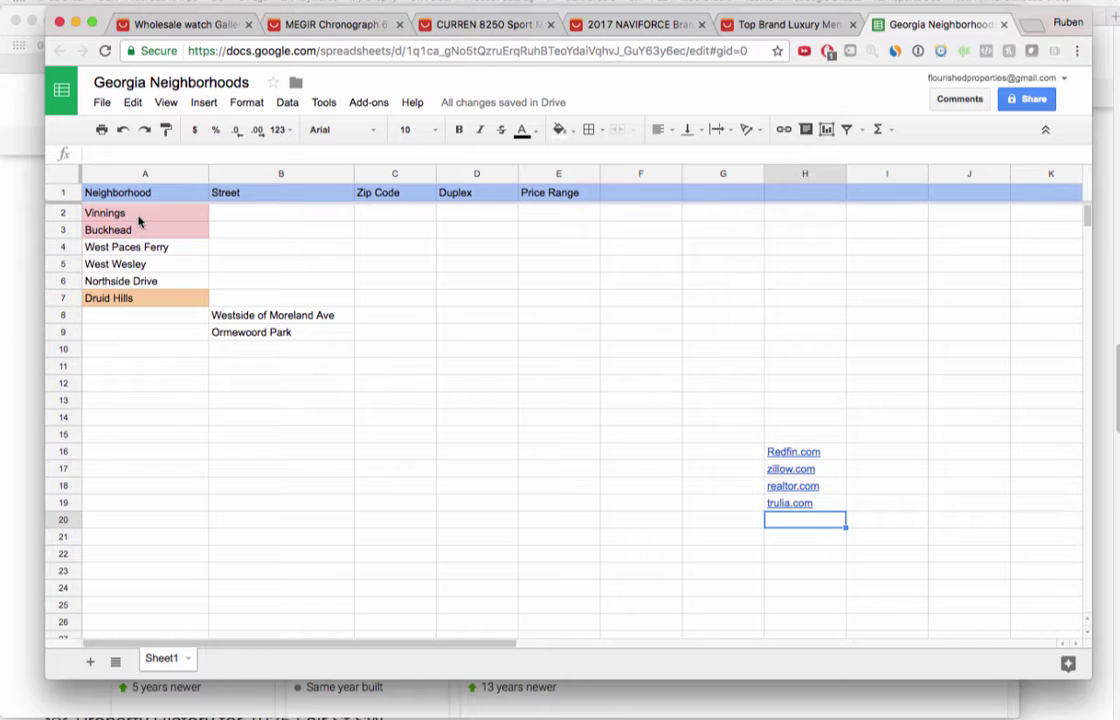
pyautogui.click(121, 212)
pyautogui.click(130, 299)
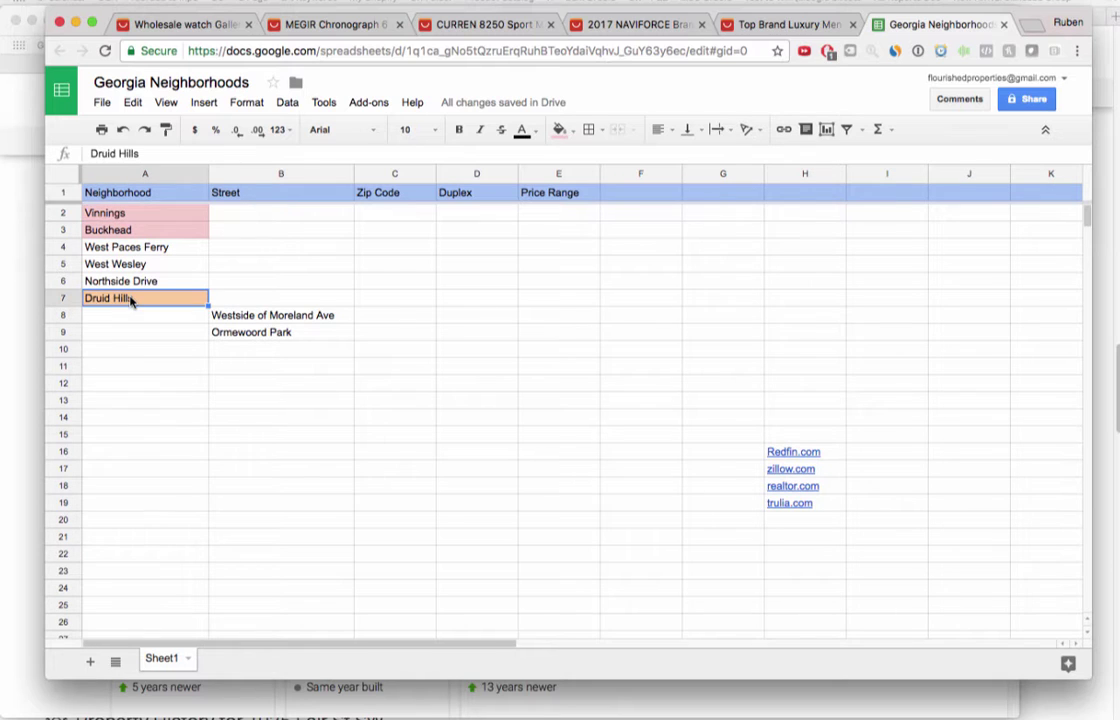
pyautogui.click(135, 333)
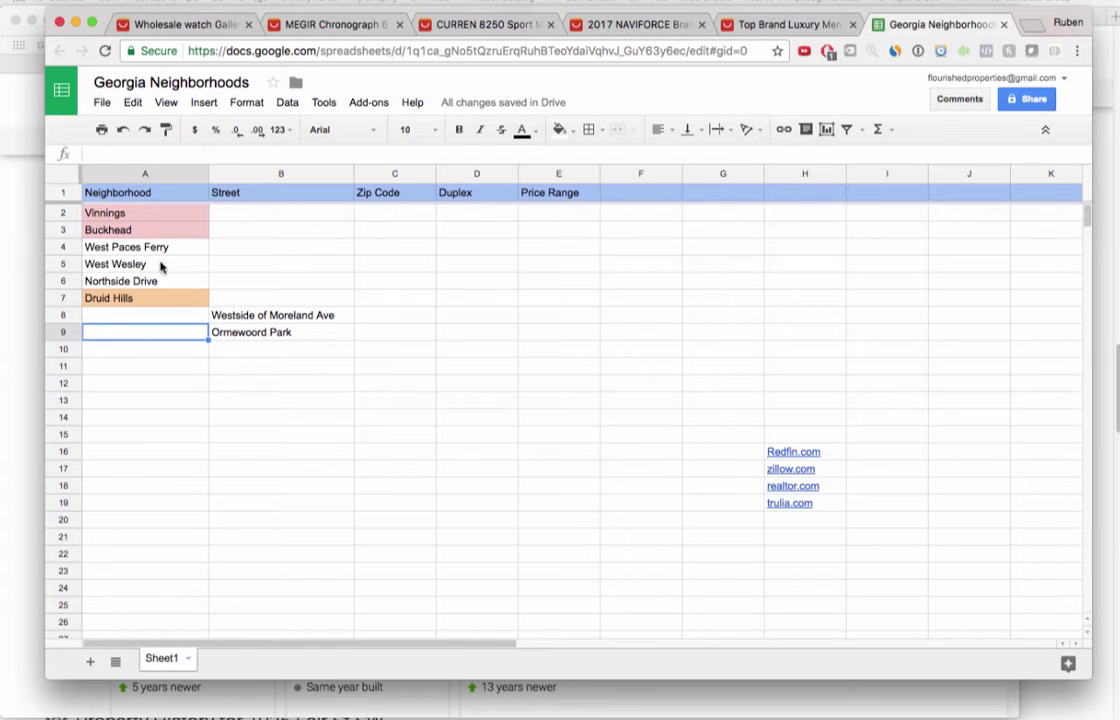
pyautogui.click(148, 282)
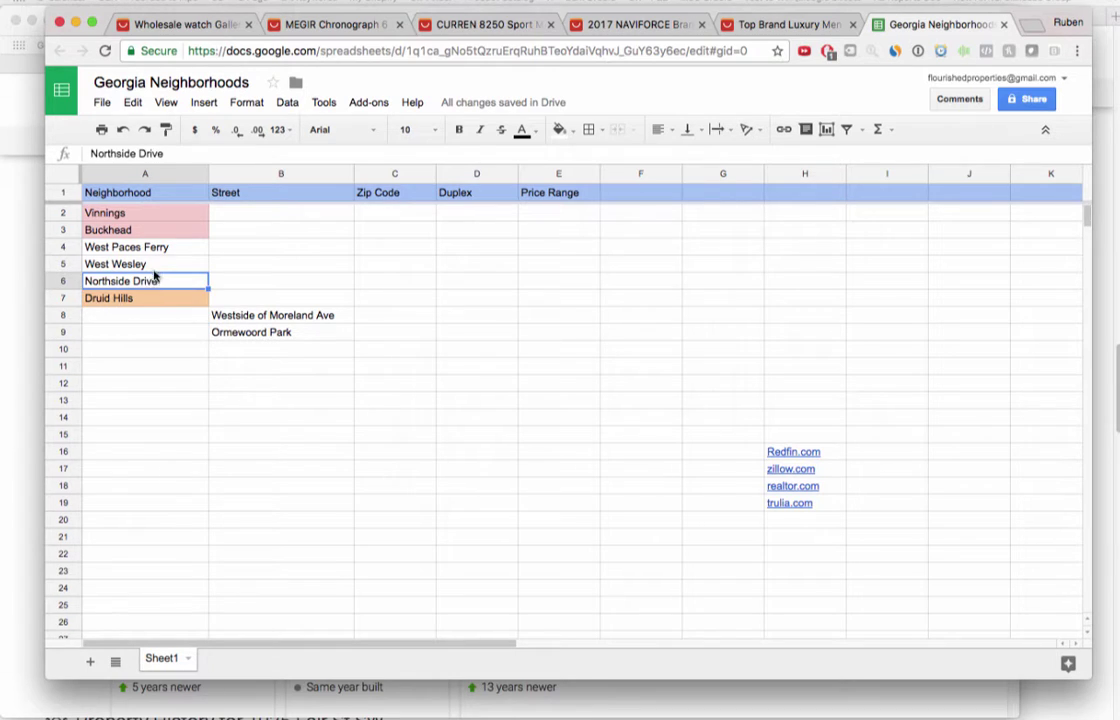
pyautogui.click(140, 262)
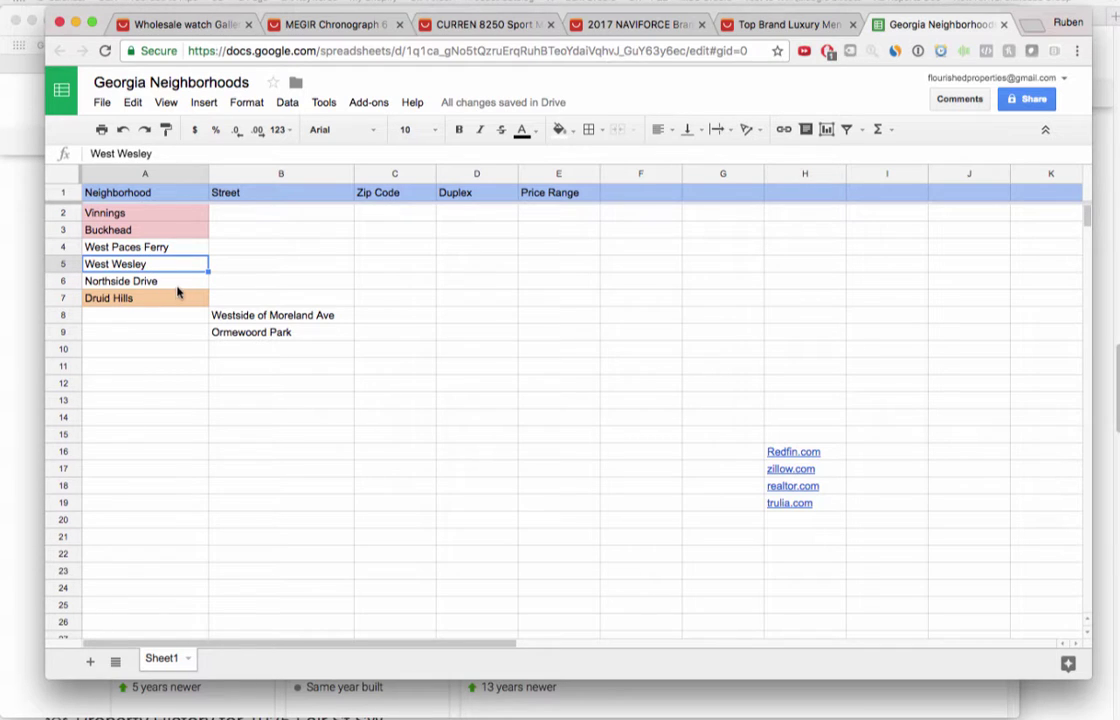
pyautogui.click(150, 281)
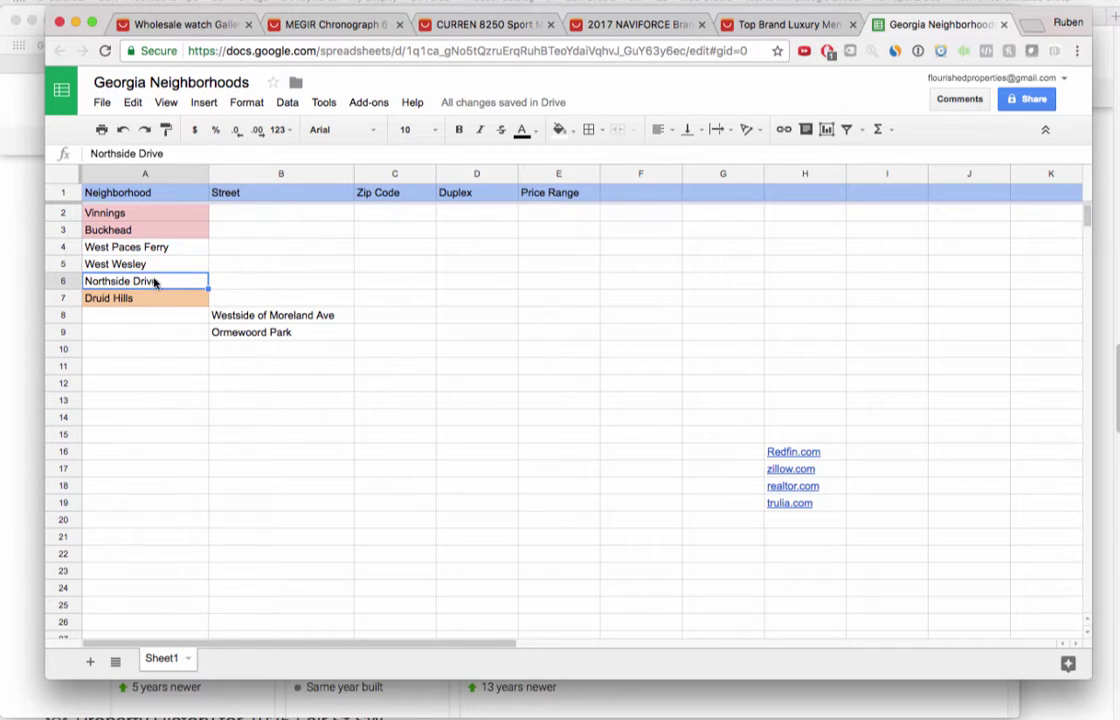
pyautogui.click(247, 192)
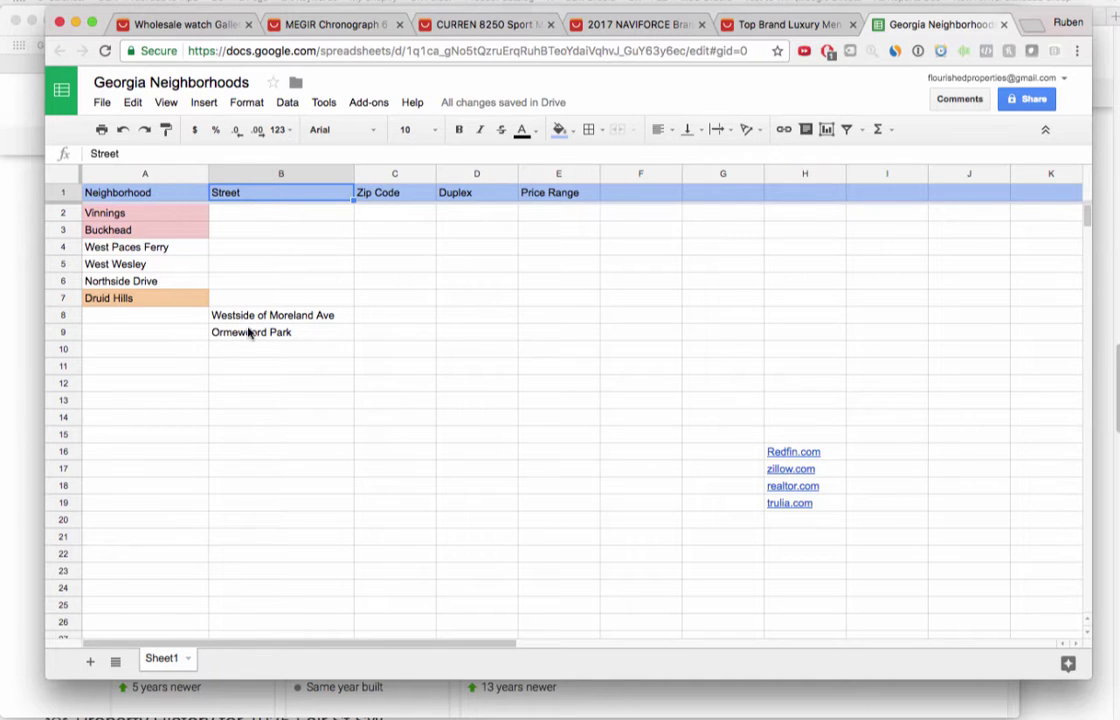
pyautogui.click(124, 247)
pyautogui.click(112, 213)
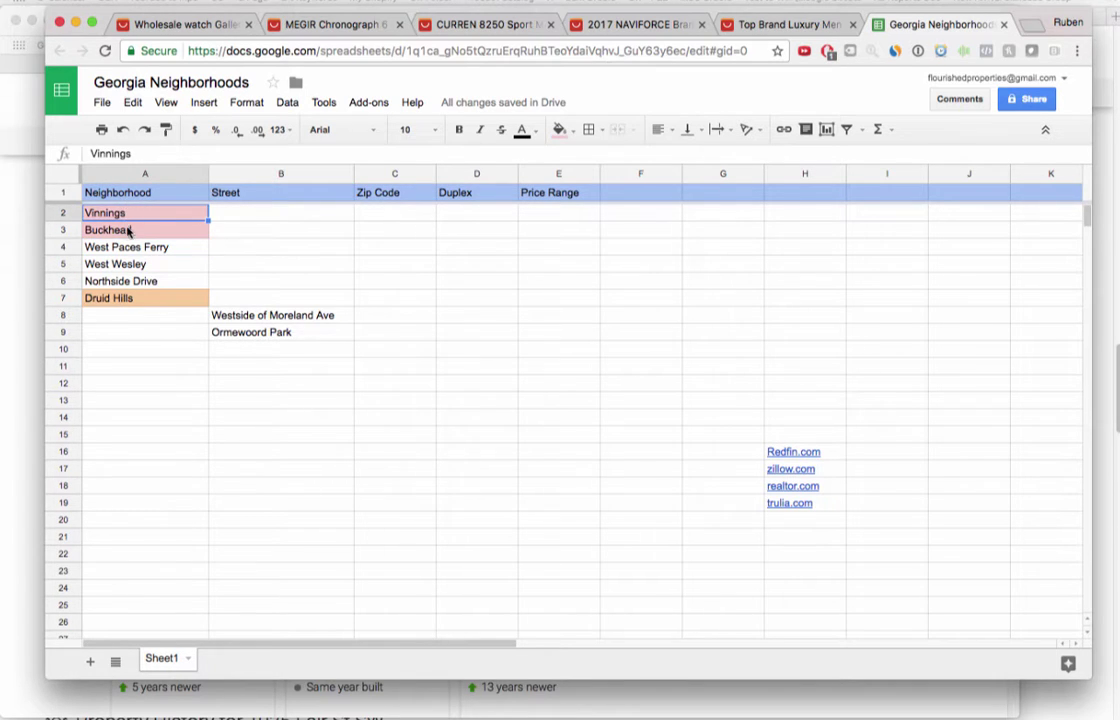
pyautogui.click(117, 230)
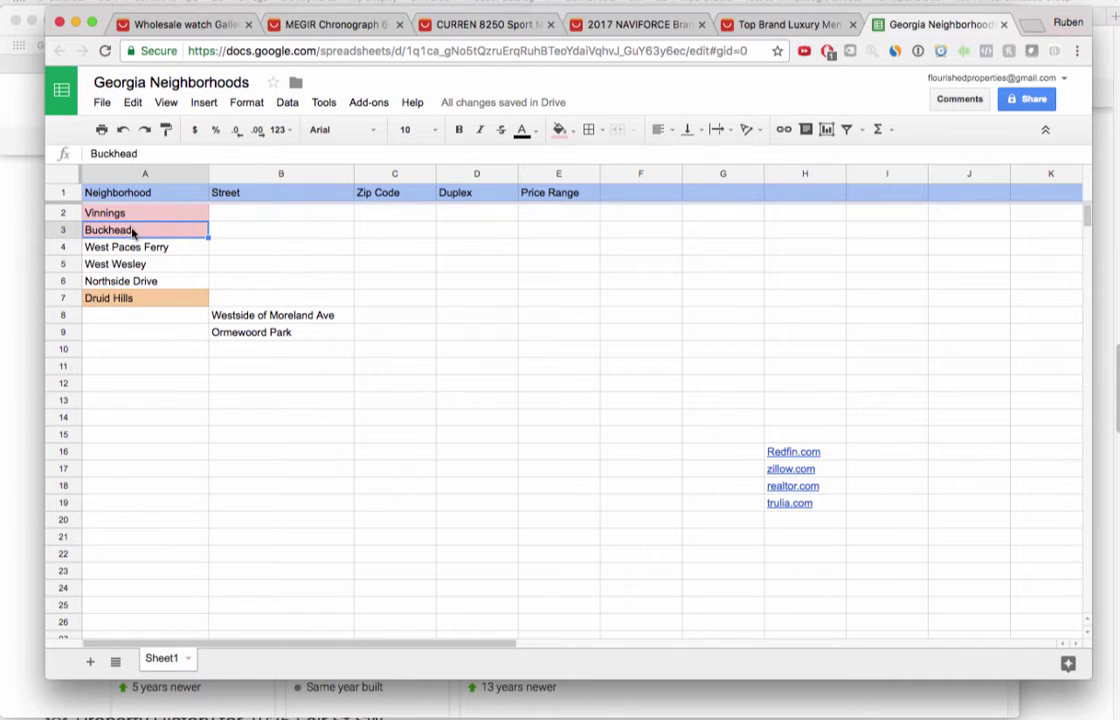
pyautogui.click(147, 263)
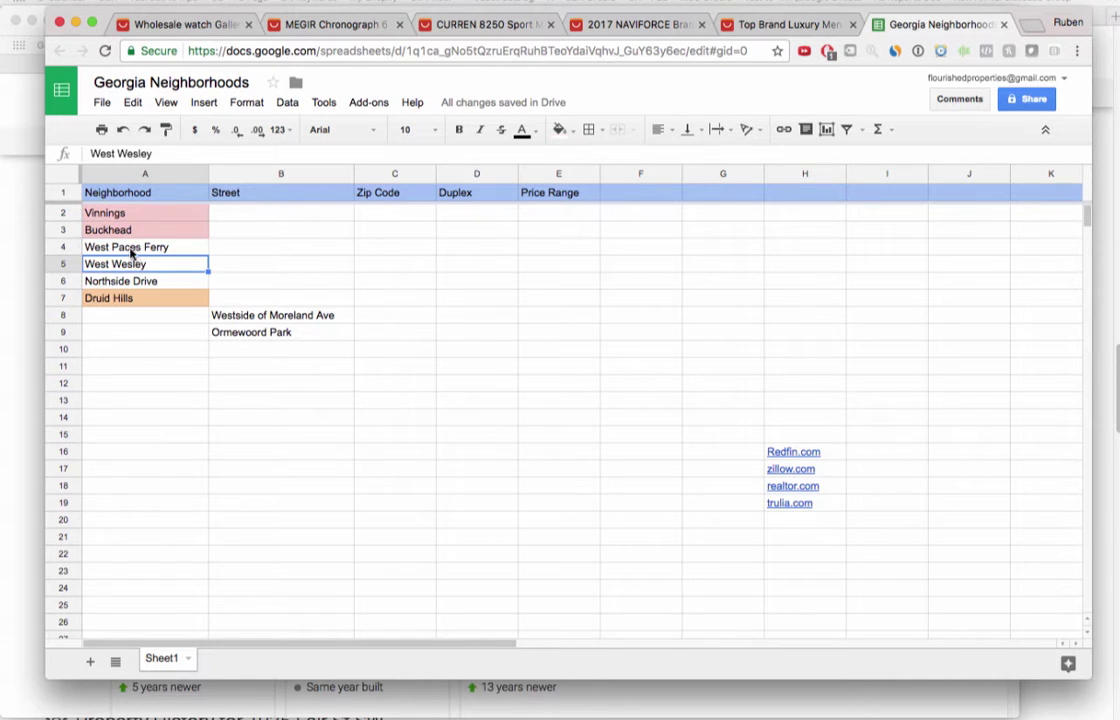
pyautogui.click(130, 252)
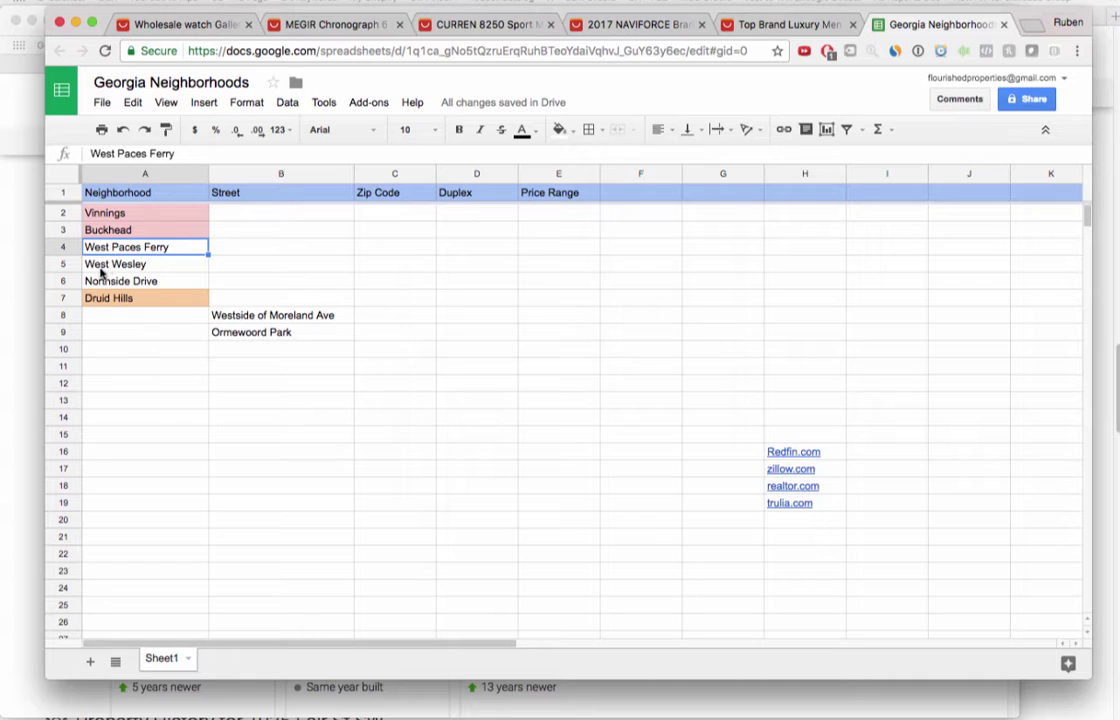
pyautogui.click(120, 265)
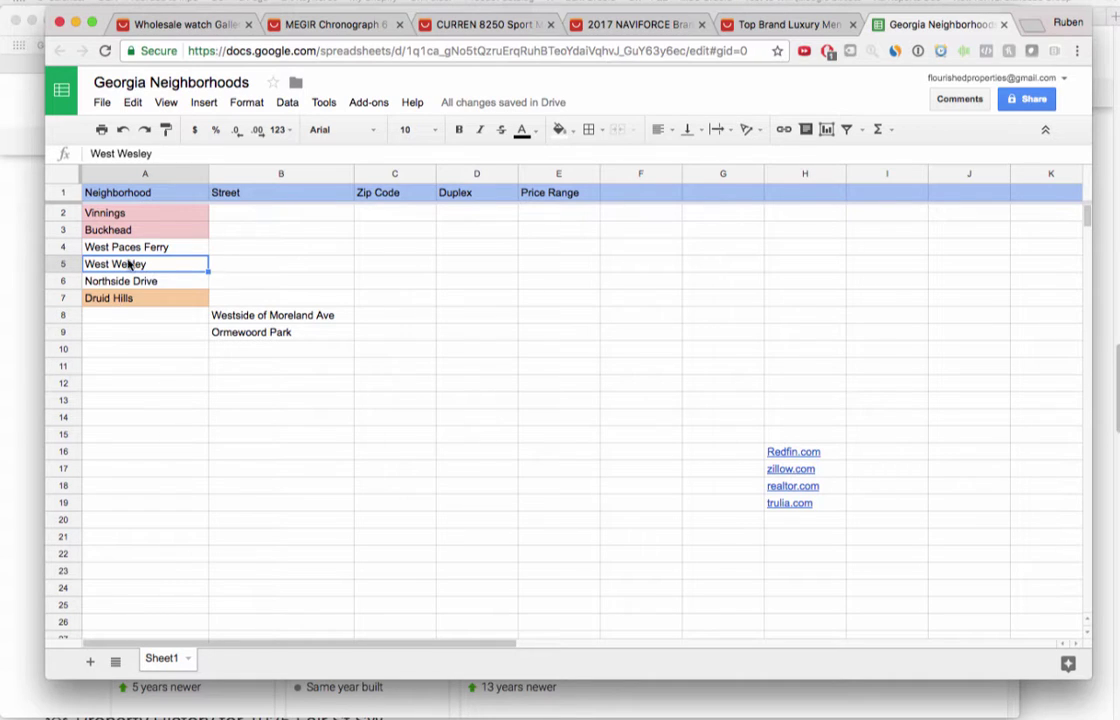
pyautogui.click(130, 251)
pyautogui.click(130, 265)
pyautogui.click(141, 230)
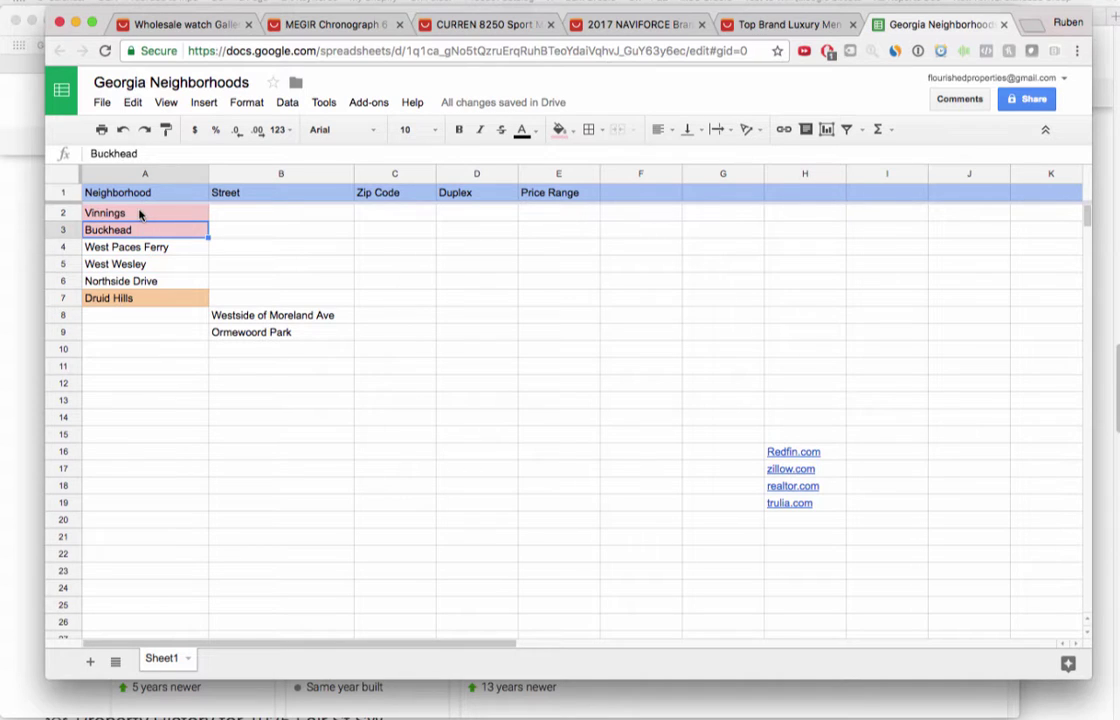
pyautogui.click(142, 212)
pyautogui.click(118, 264)
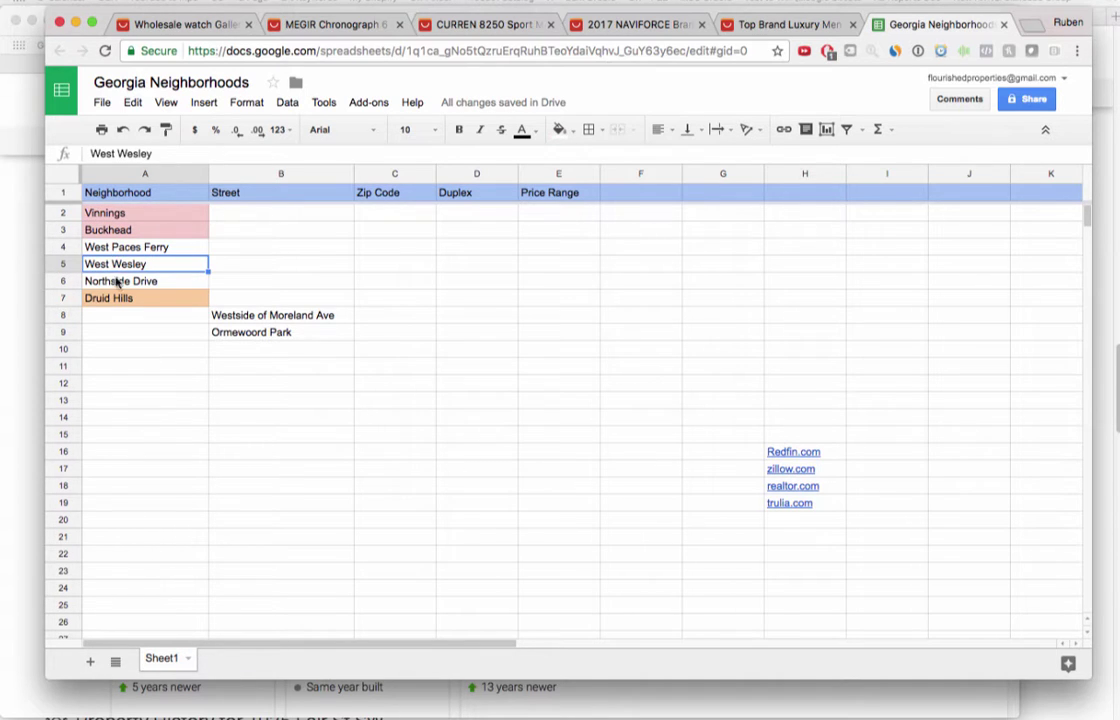
pyautogui.click(132, 297)
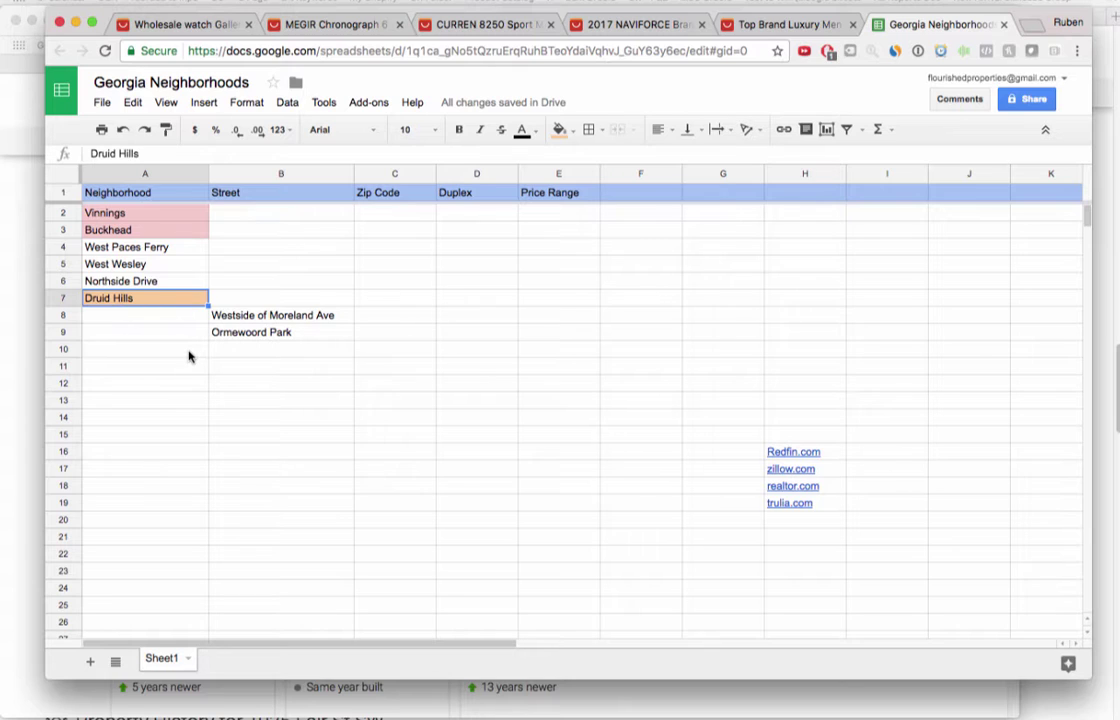
# Select cell A10 below the neighborhood list and show all open windows in Mission Control.
pyautogui.scroll(-1, 168, 312)
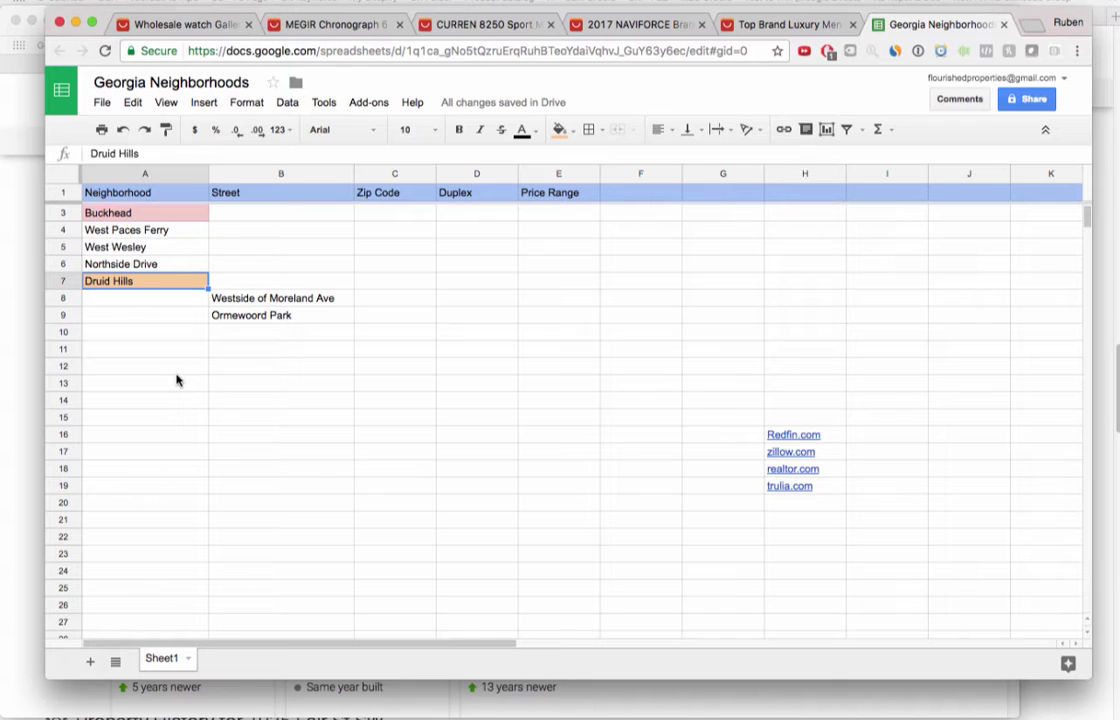
pyautogui.click(157, 332)
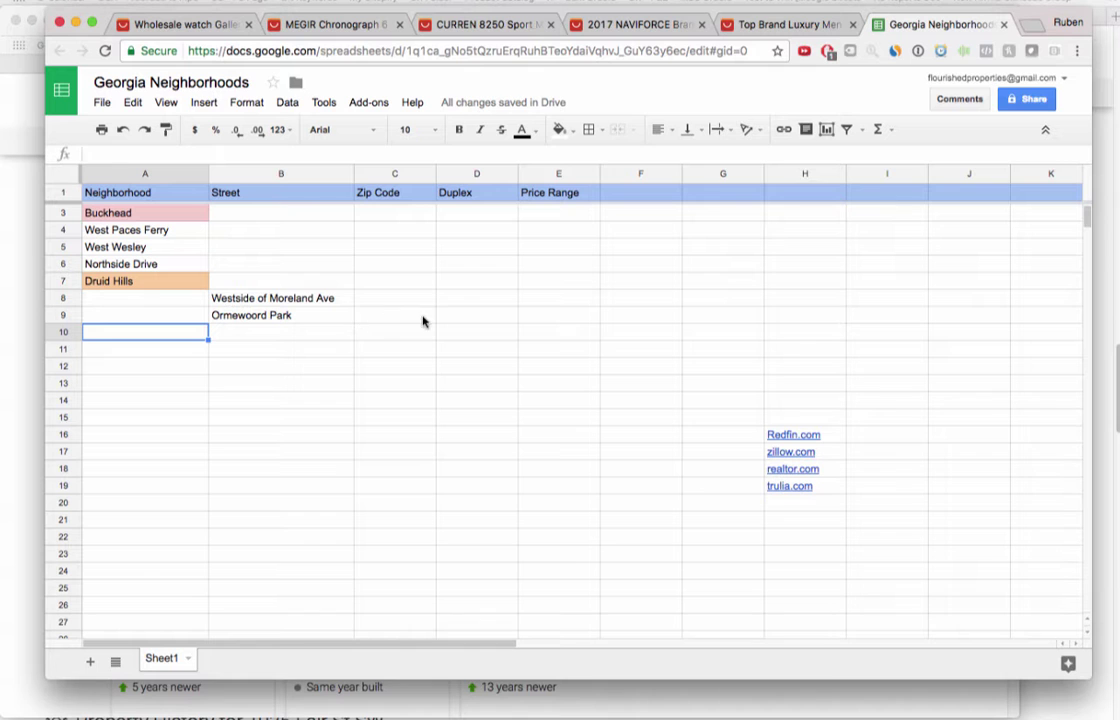
pyautogui.hotkey('ctrl', 'Up')
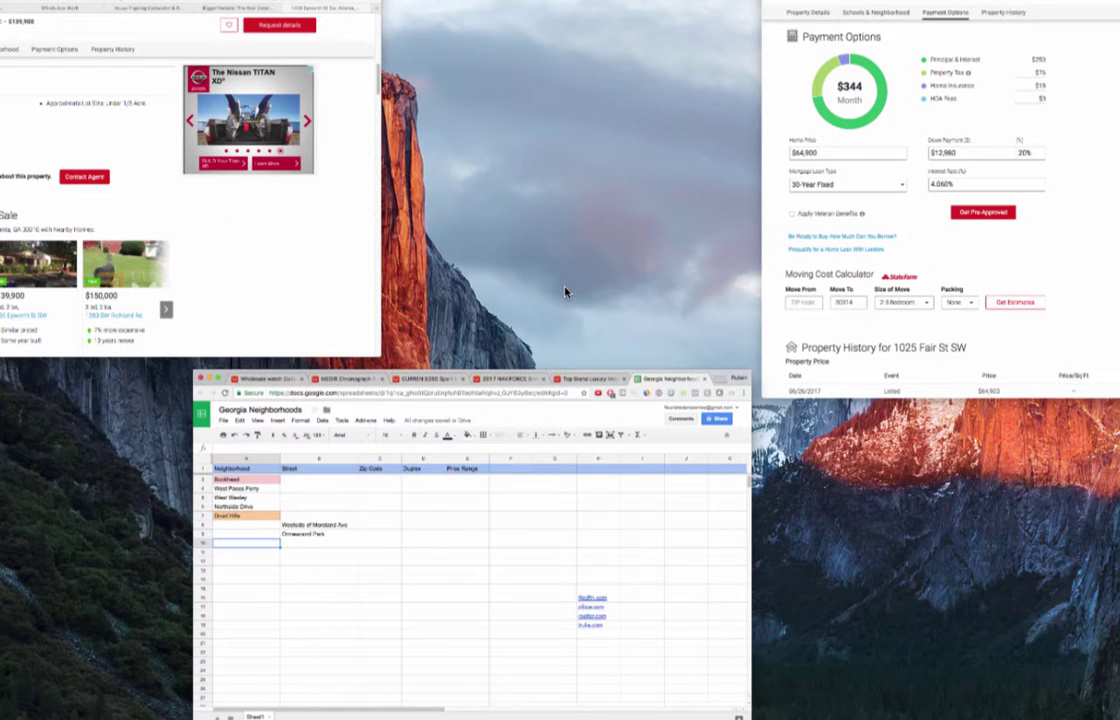
pyautogui.click(833, 274)
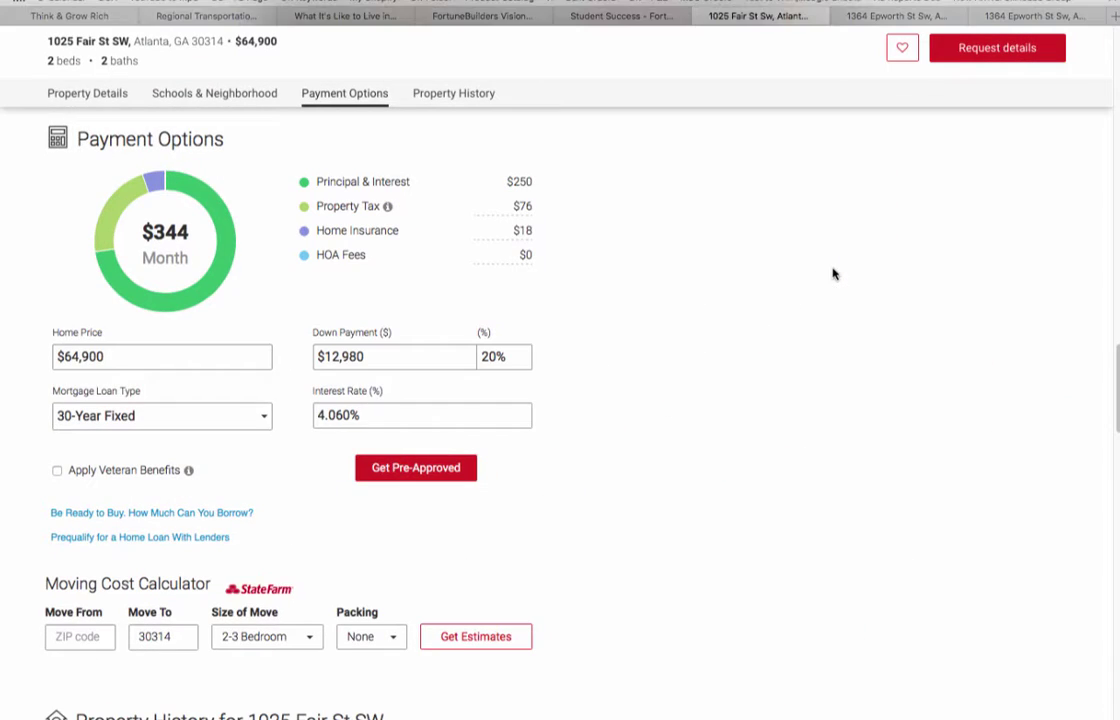
pyautogui.scroll(-3, 702, 362)
pyautogui.scroll(-3, 703, 363)
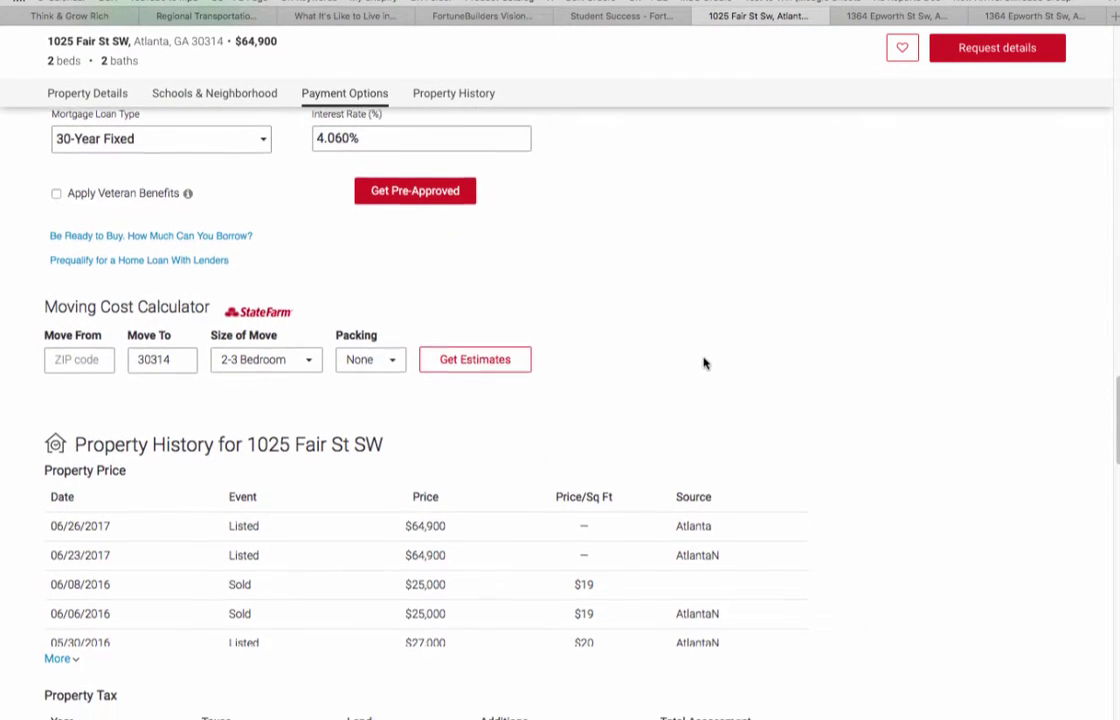
pyautogui.scroll(-5, 703, 362)
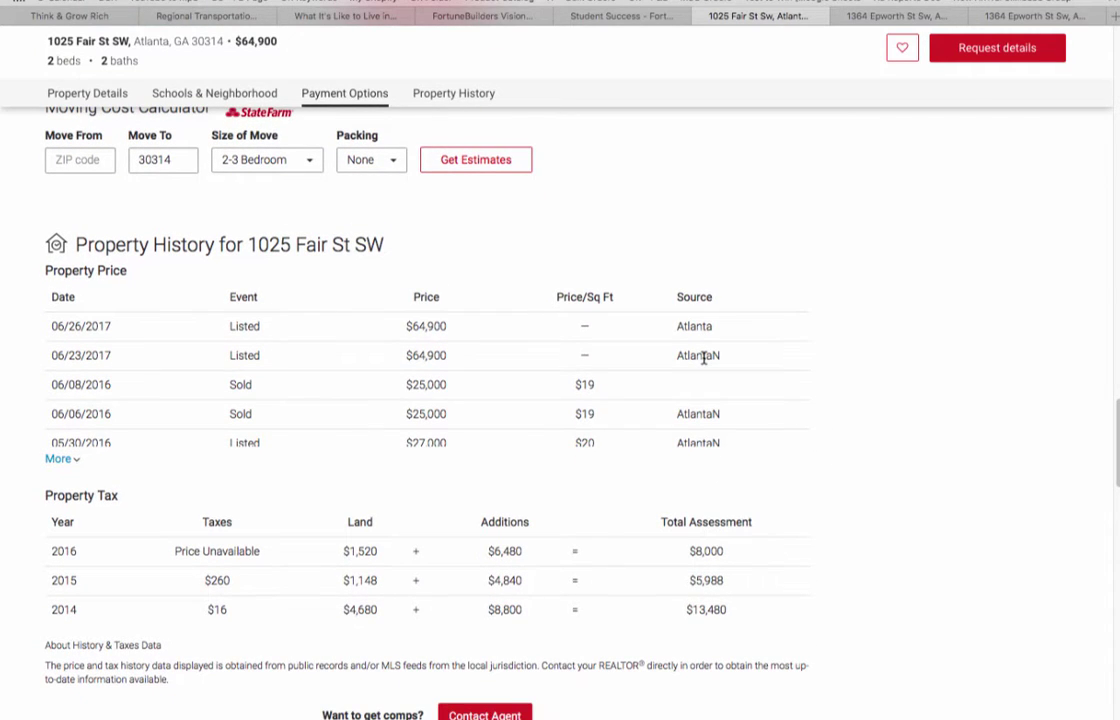
pyautogui.scroll(-2, 704, 360)
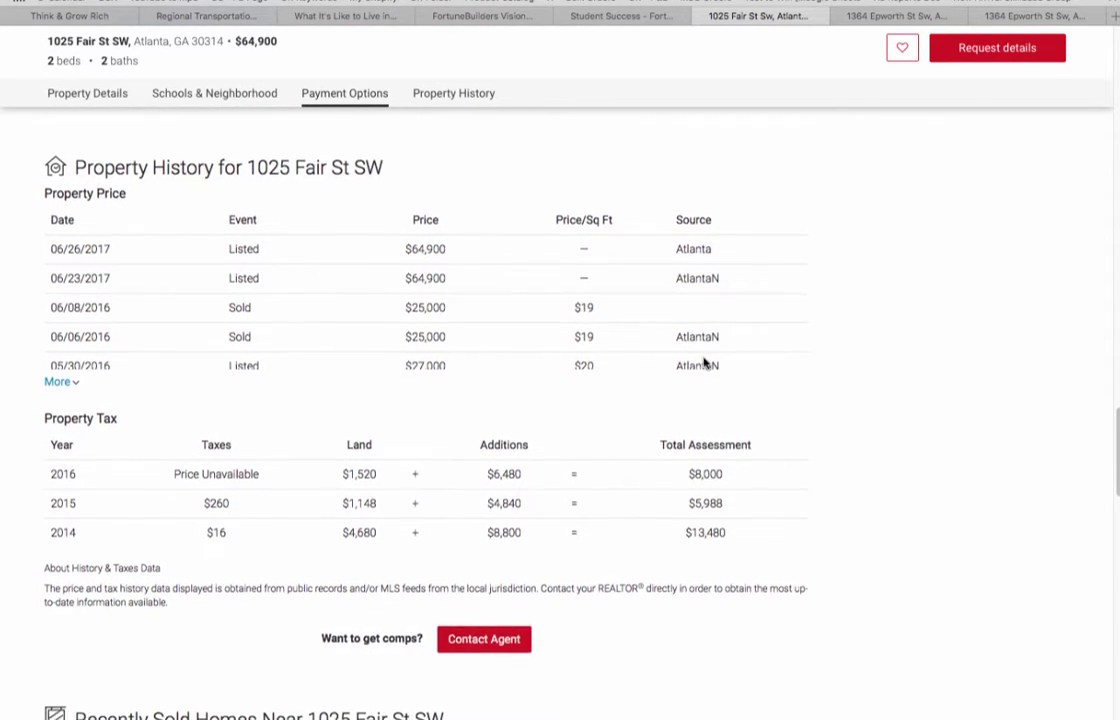
pyautogui.scroll(-4, 703, 363)
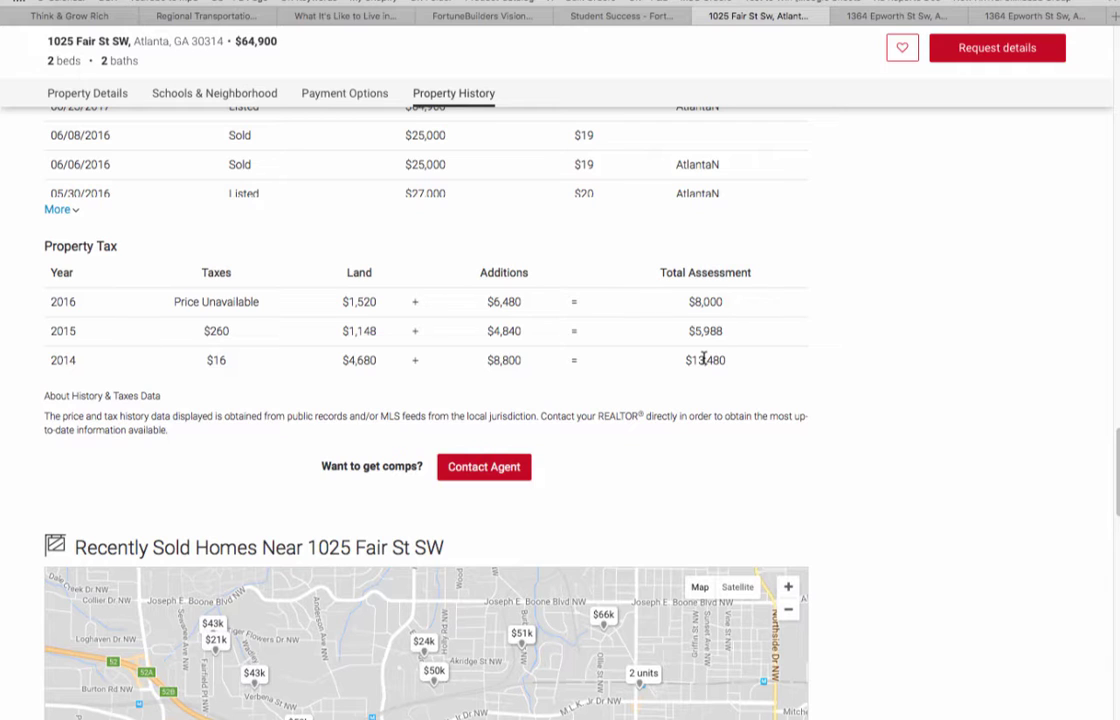
pyautogui.scroll(-1, 705, 358)
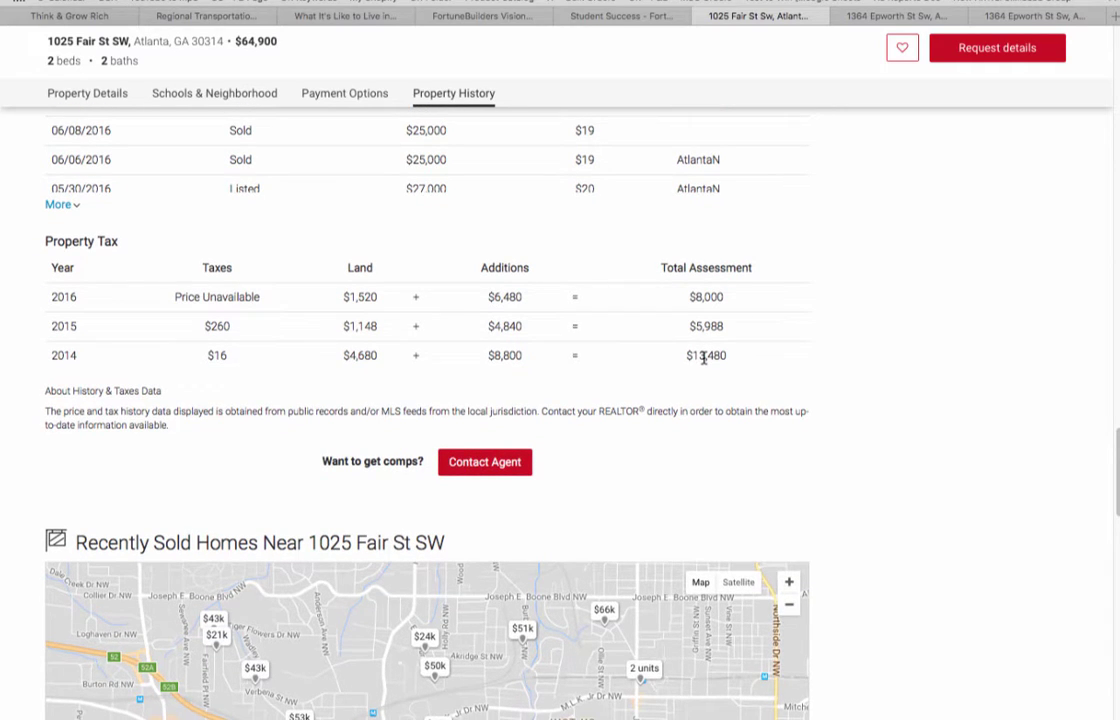